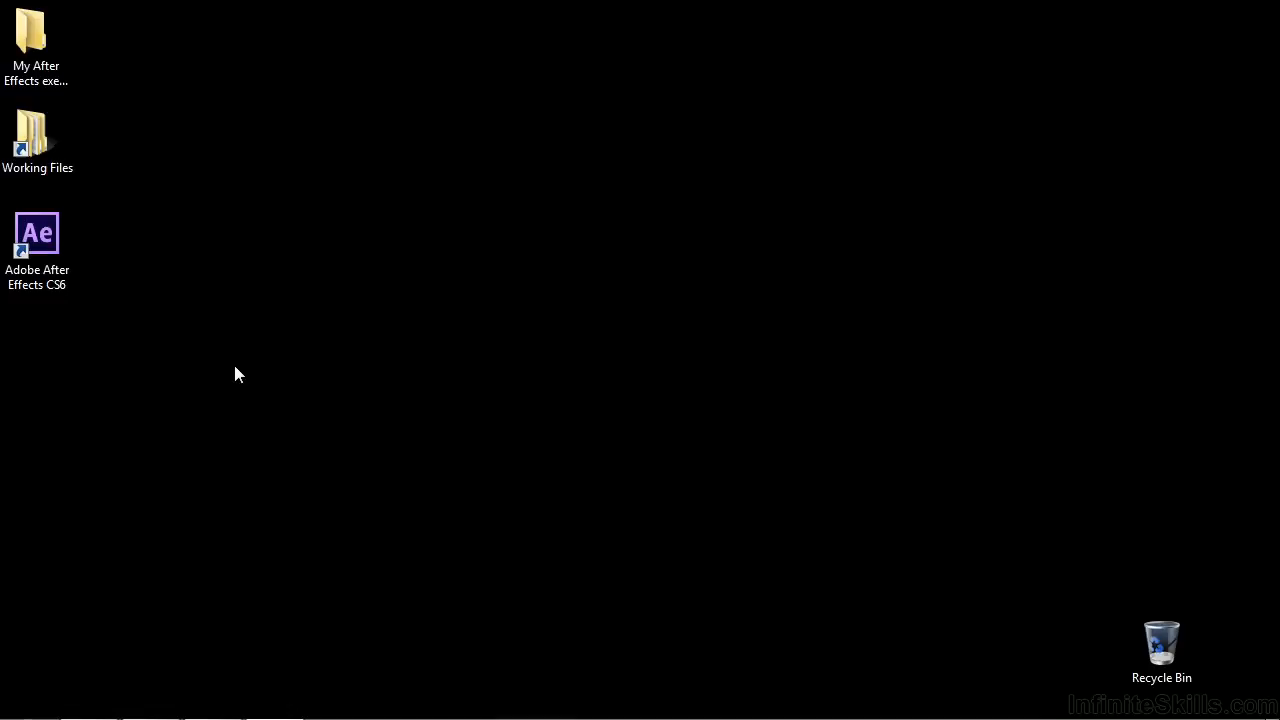
# Step: Launch Adobe After Effects CS6 and dismiss the welcome screen
pyautogui.doubleClick(56, 260)
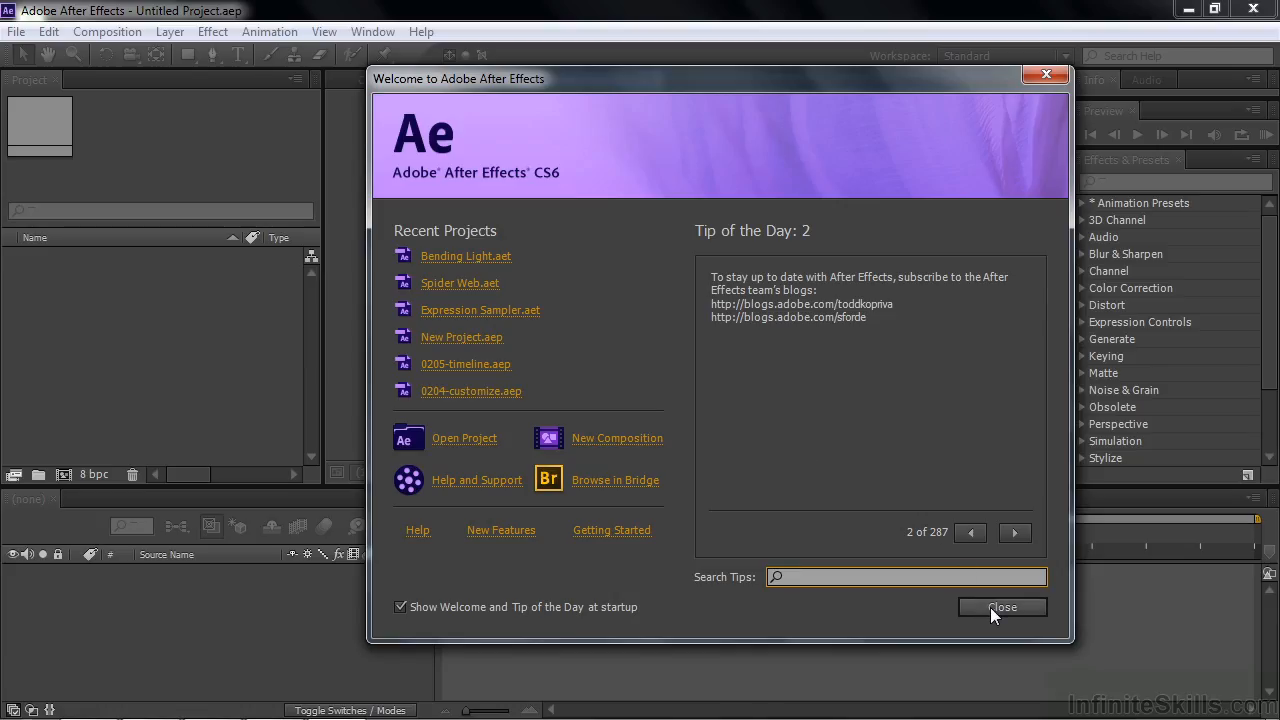
pyautogui.click(990, 607)
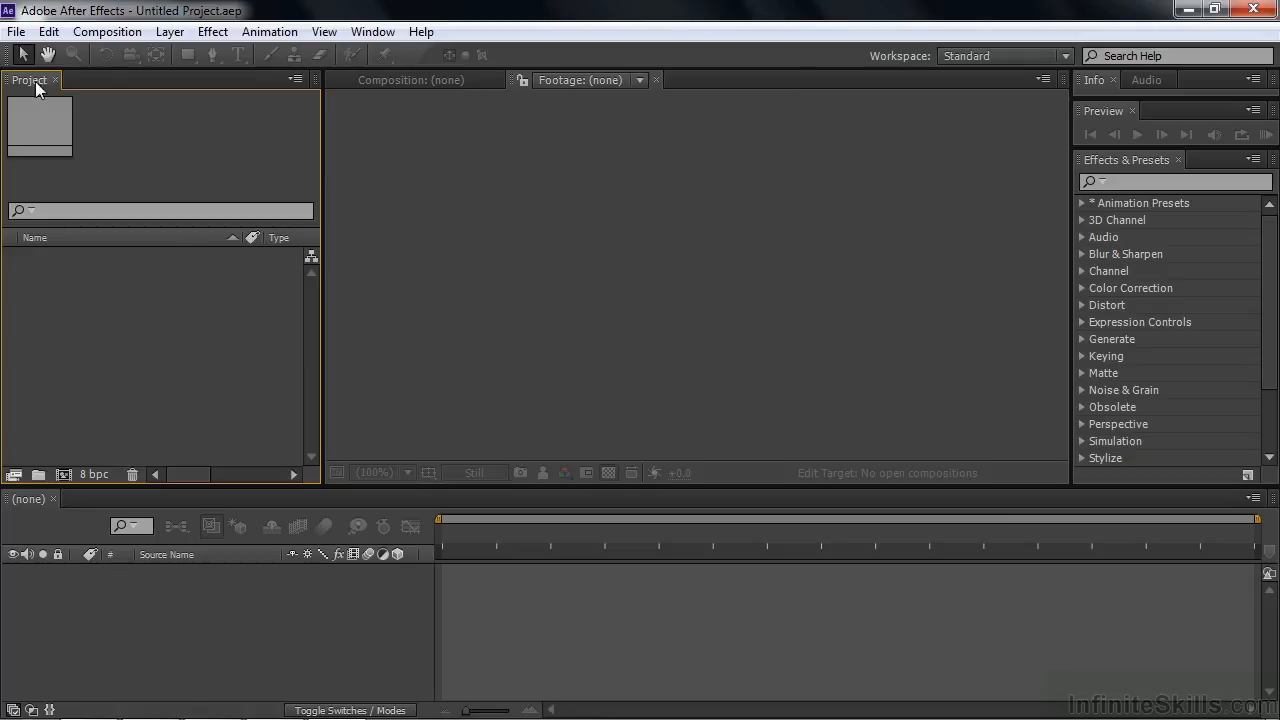
# Step: Start a file import and browse to the Digital Juice stock footage folder inside Working Files on the Desktop
pyautogui.click(16, 31)
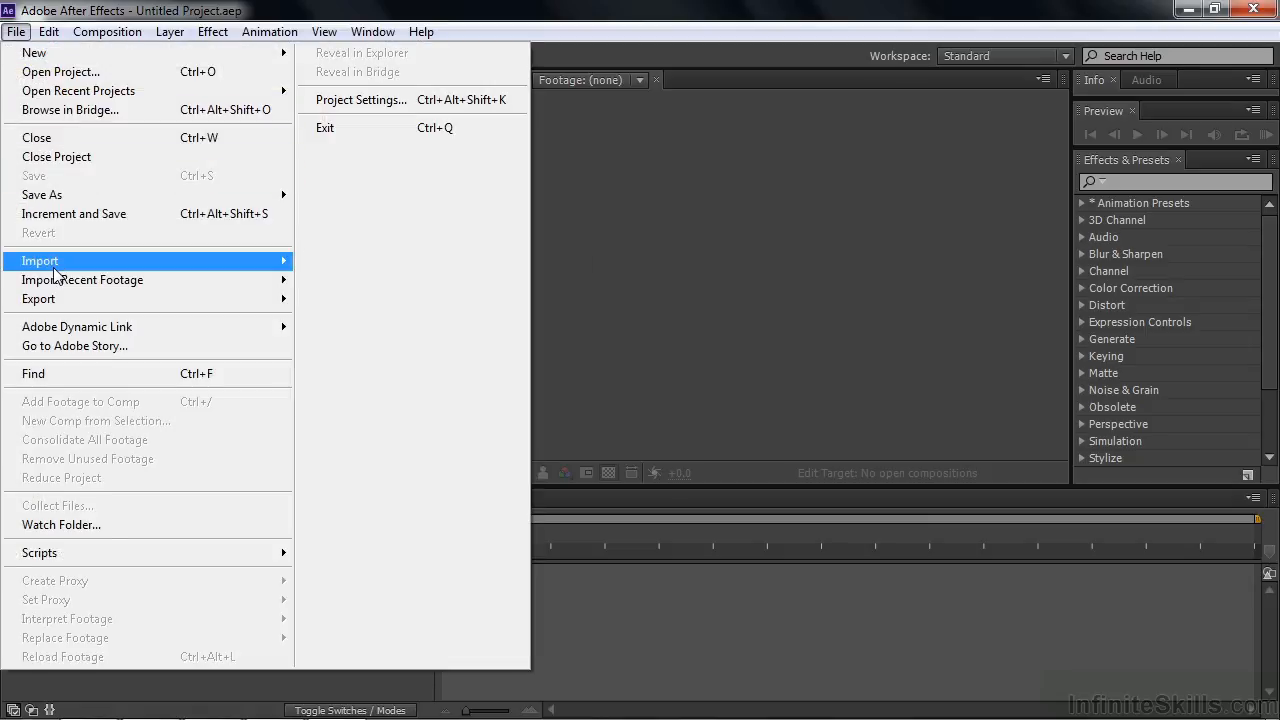
pyautogui.moveTo(55, 273)
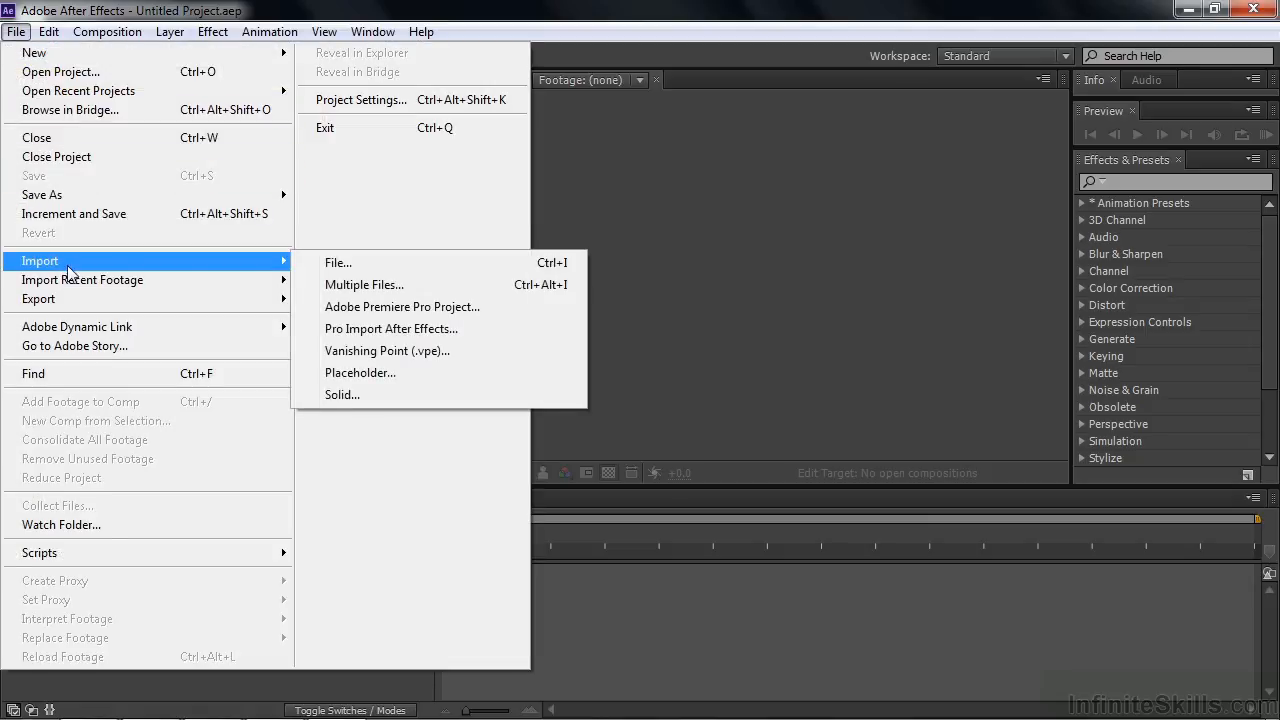
pyautogui.click(336, 263)
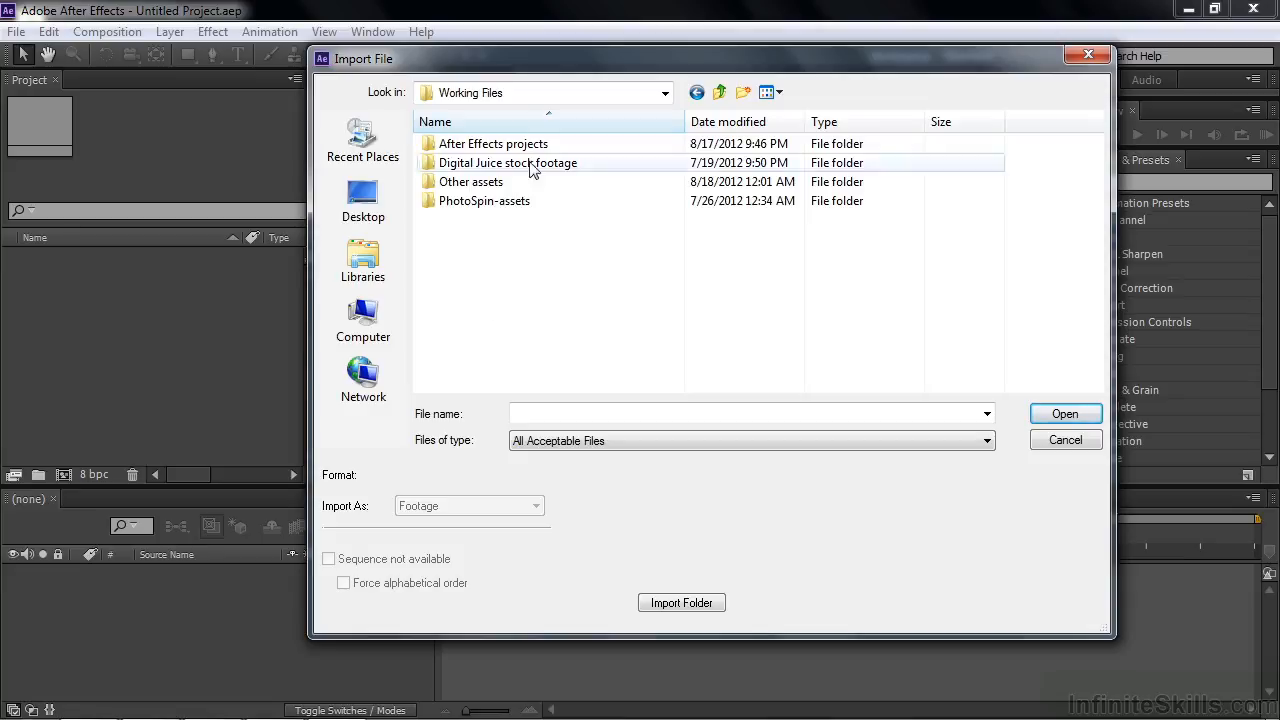
pyautogui.click(360, 200)
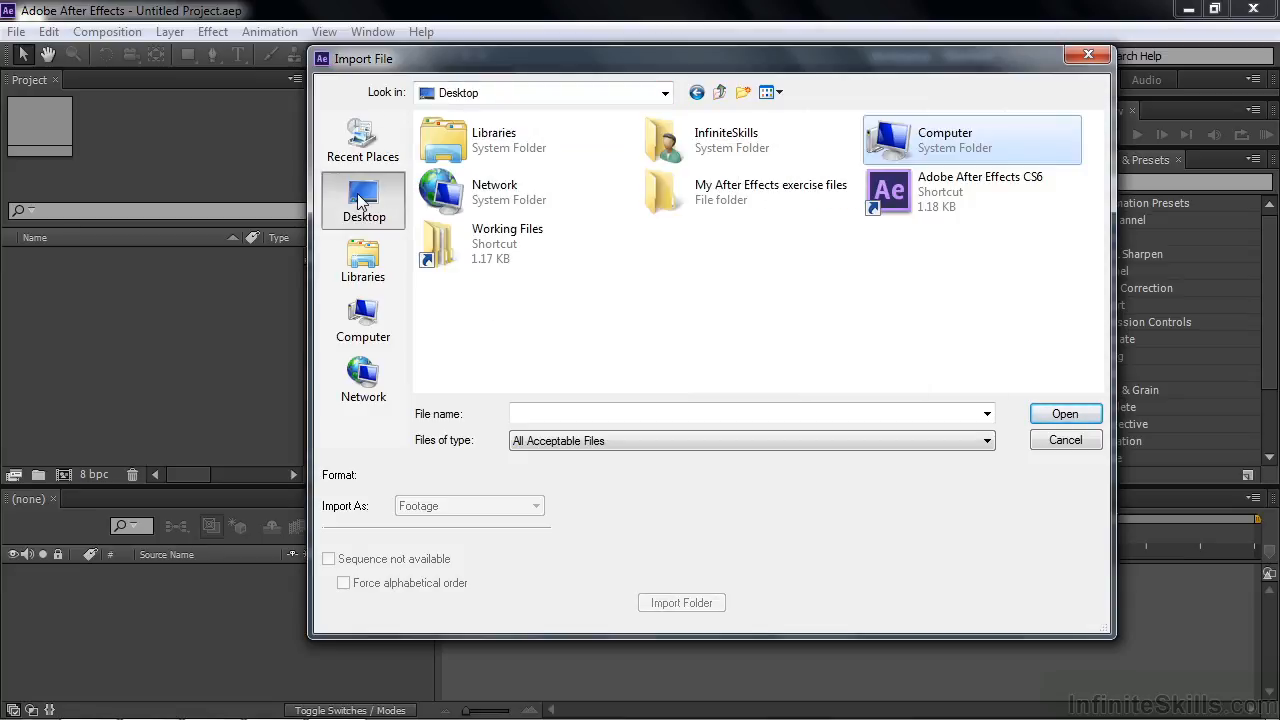
pyautogui.doubleClick(457, 254)
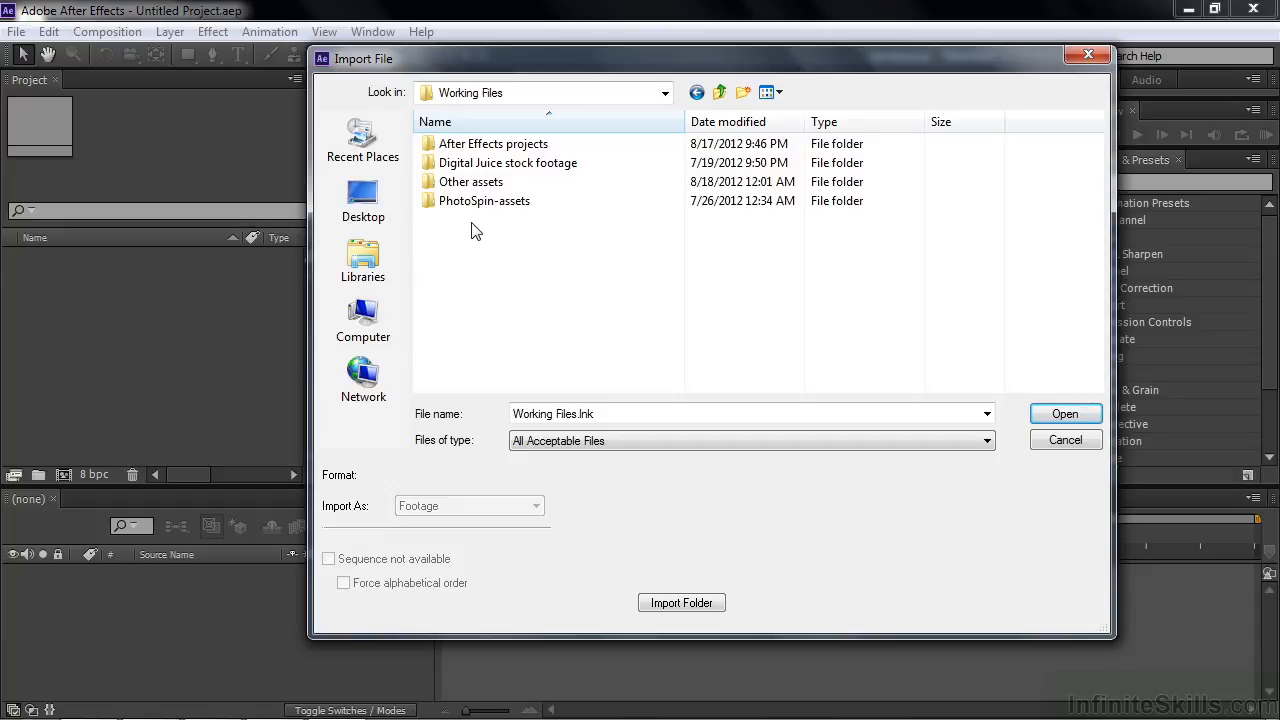
pyautogui.doubleClick(433, 166)
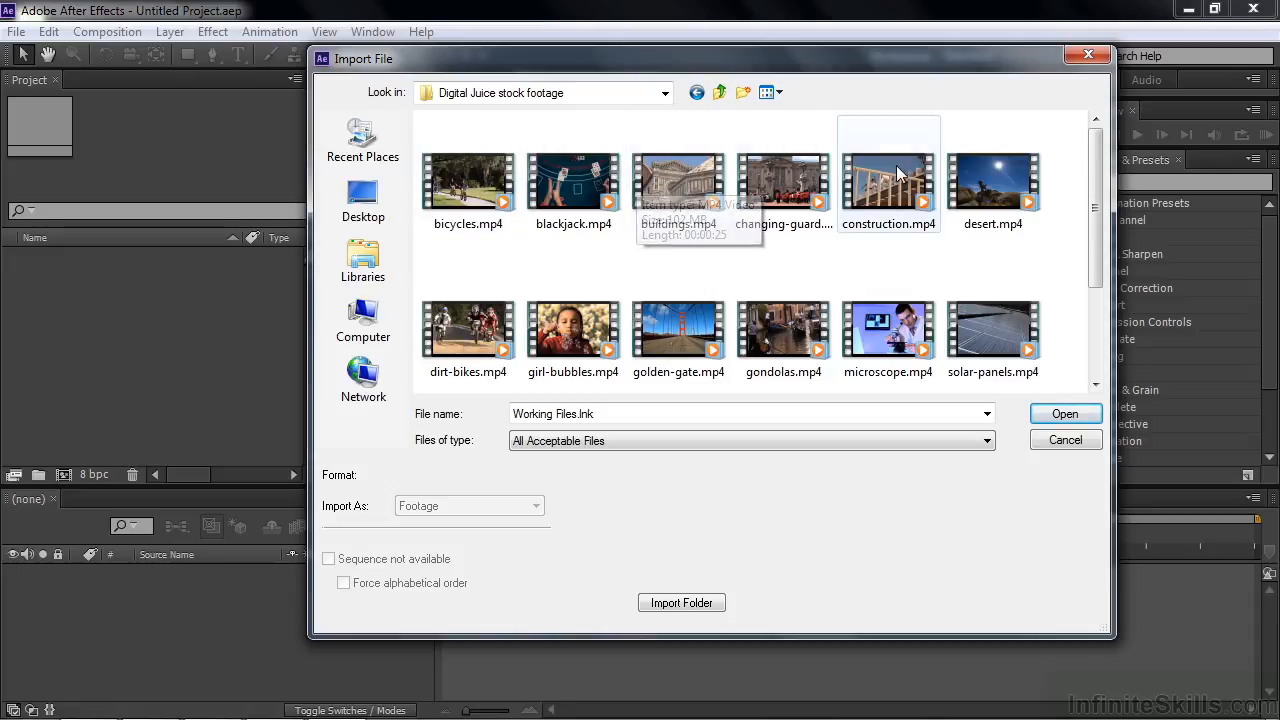
# Step: Select the bicycles, buildings, construction, solar-panels, gondolas and girl-bubbles clips individually, and clear that multiple selection
pyautogui.click(455, 200)
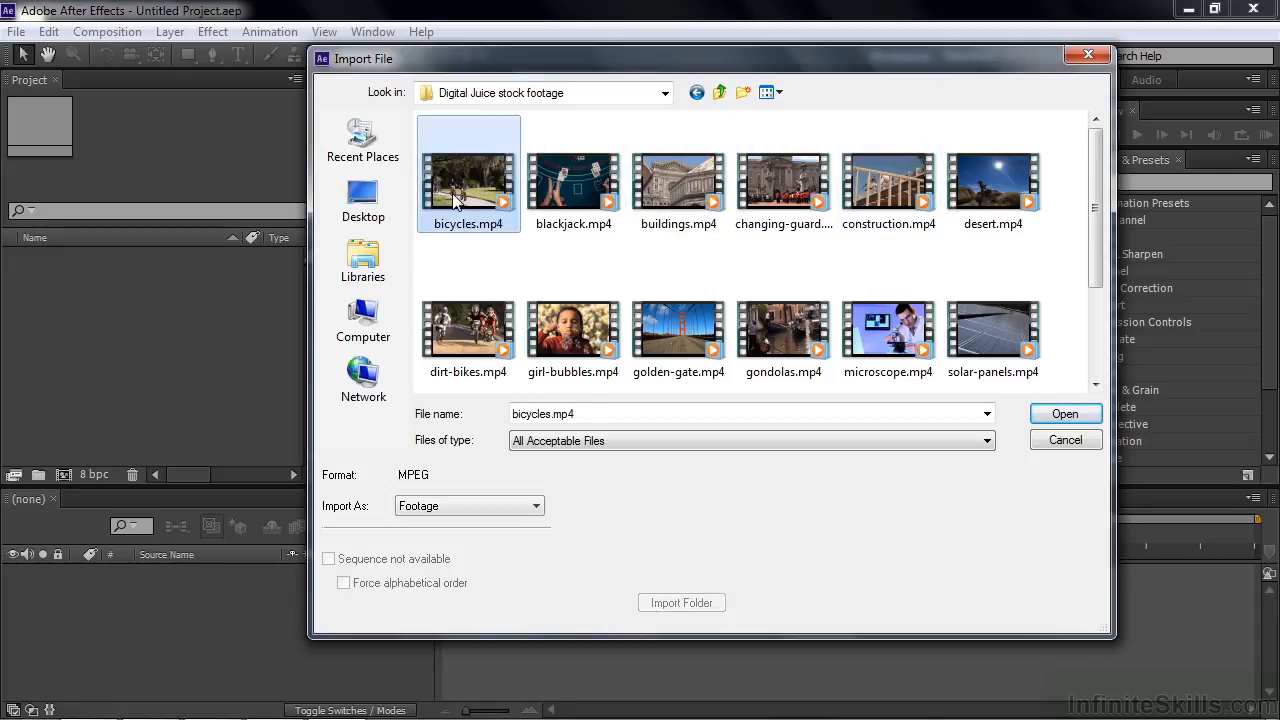
pyautogui.keyDown('ctrl'); pyautogui.click(672, 187); pyautogui.keyUp('ctrl')
pyautogui.keyDown('ctrl'); pyautogui.click(902, 182); pyautogui.keyUp('ctrl')
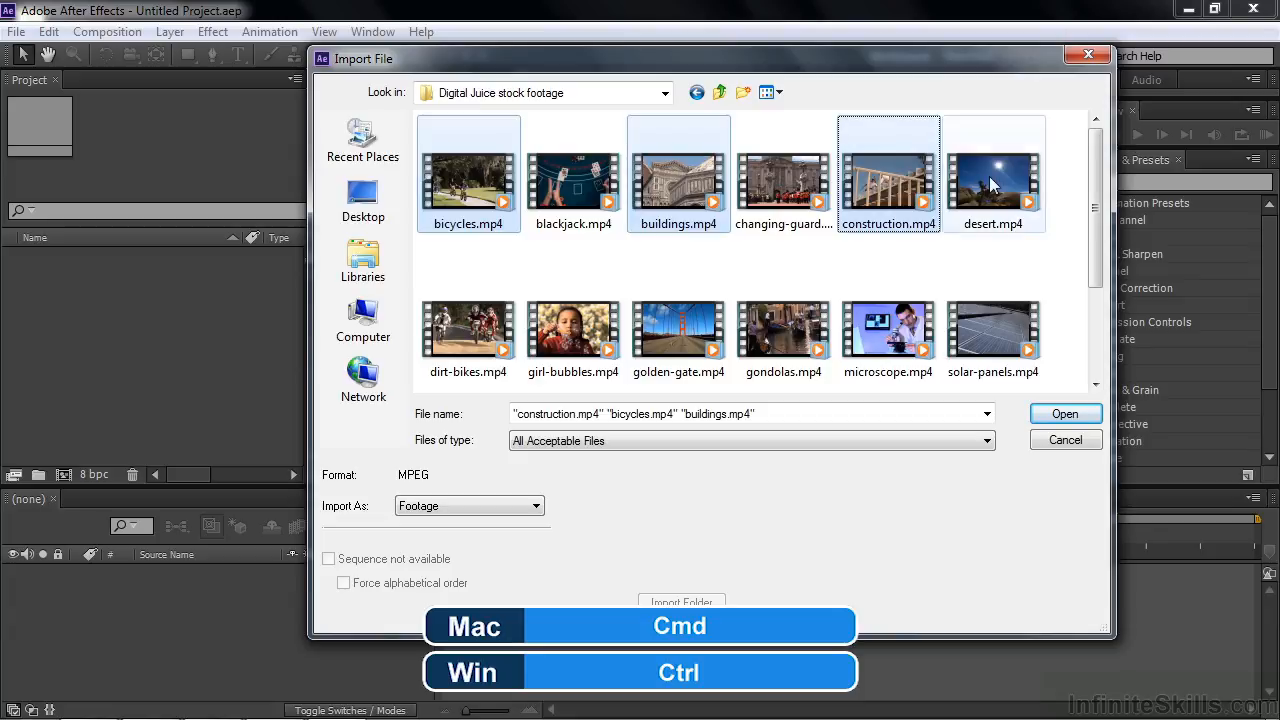
pyautogui.keyDown('ctrl'); pyautogui.click(1005, 325); pyautogui.keyUp('ctrl')
pyautogui.keyDown('ctrl'); pyautogui.click(785, 330); pyautogui.keyUp('ctrl')
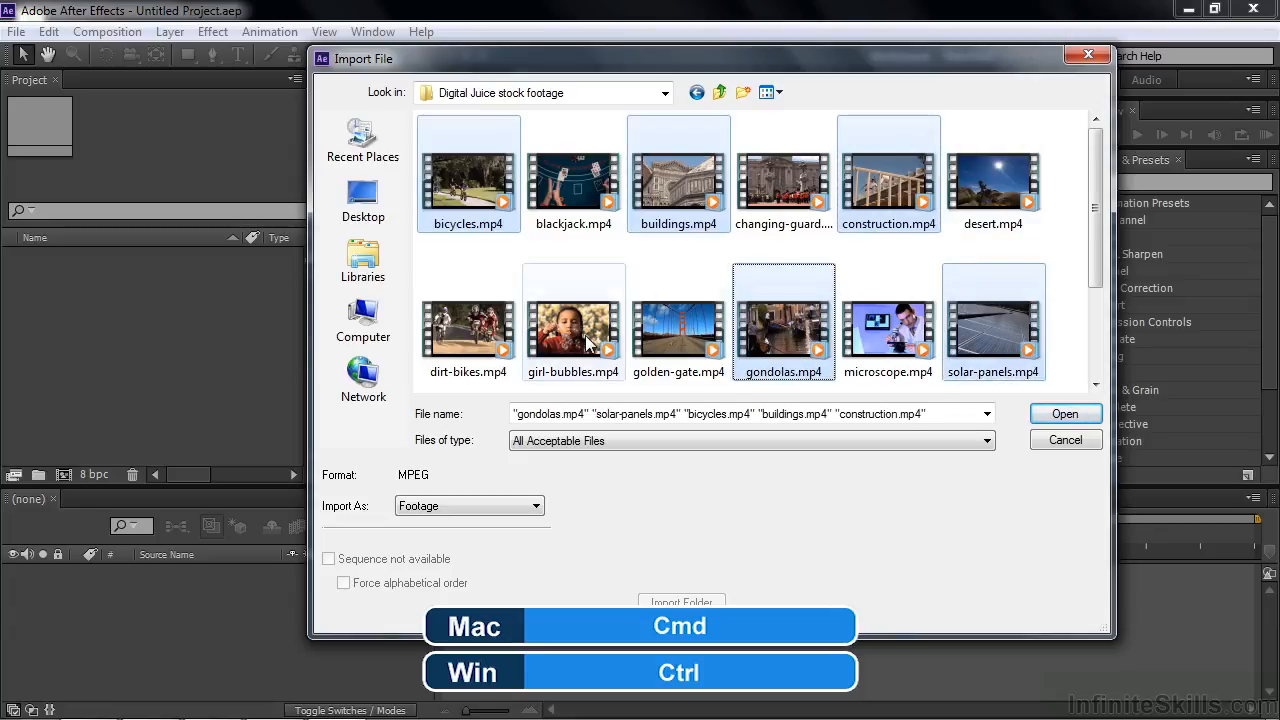
pyautogui.keyDown('ctrl'); pyautogui.click(588, 343); pyautogui.keyUp('ctrl')
pyautogui.click(485, 270)
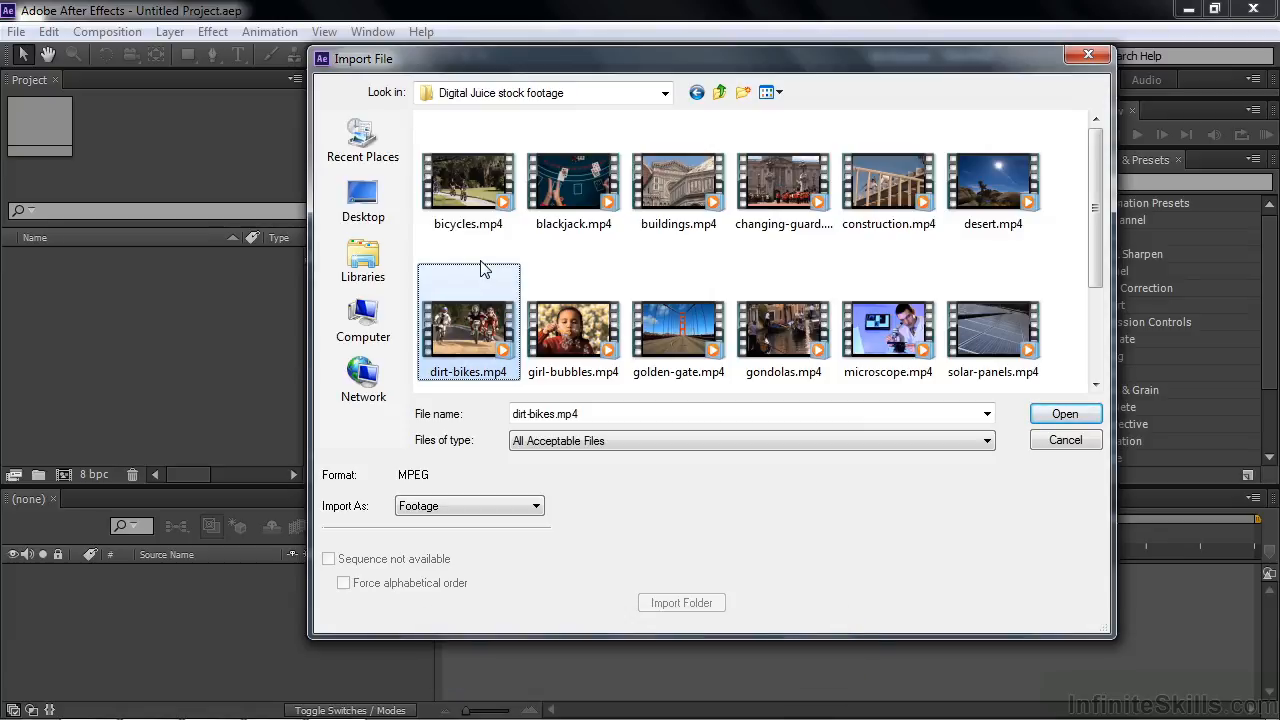
# Step: Select the whole range of clips from bicycles.mp4 through solar-panels.mp4, and clear the selection
pyautogui.click(472, 198)
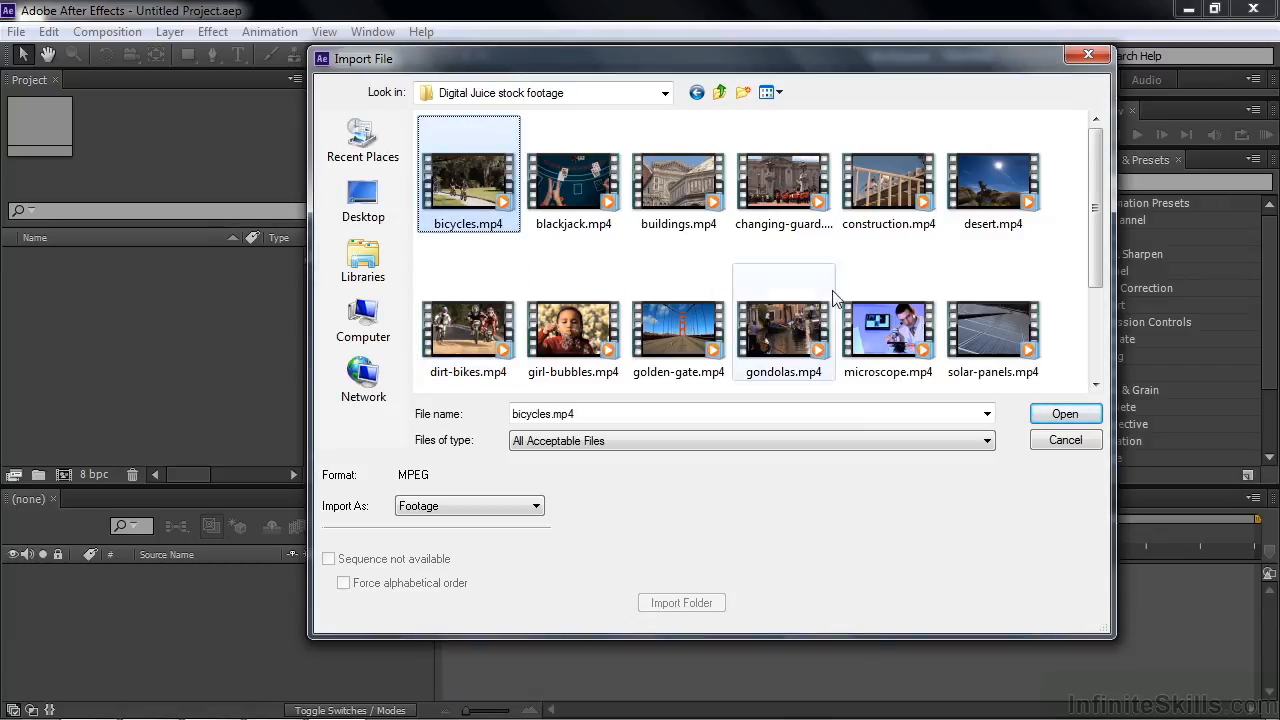
pyautogui.keyDown('shift'); pyautogui.click(995, 341); pyautogui.keyUp('shift')
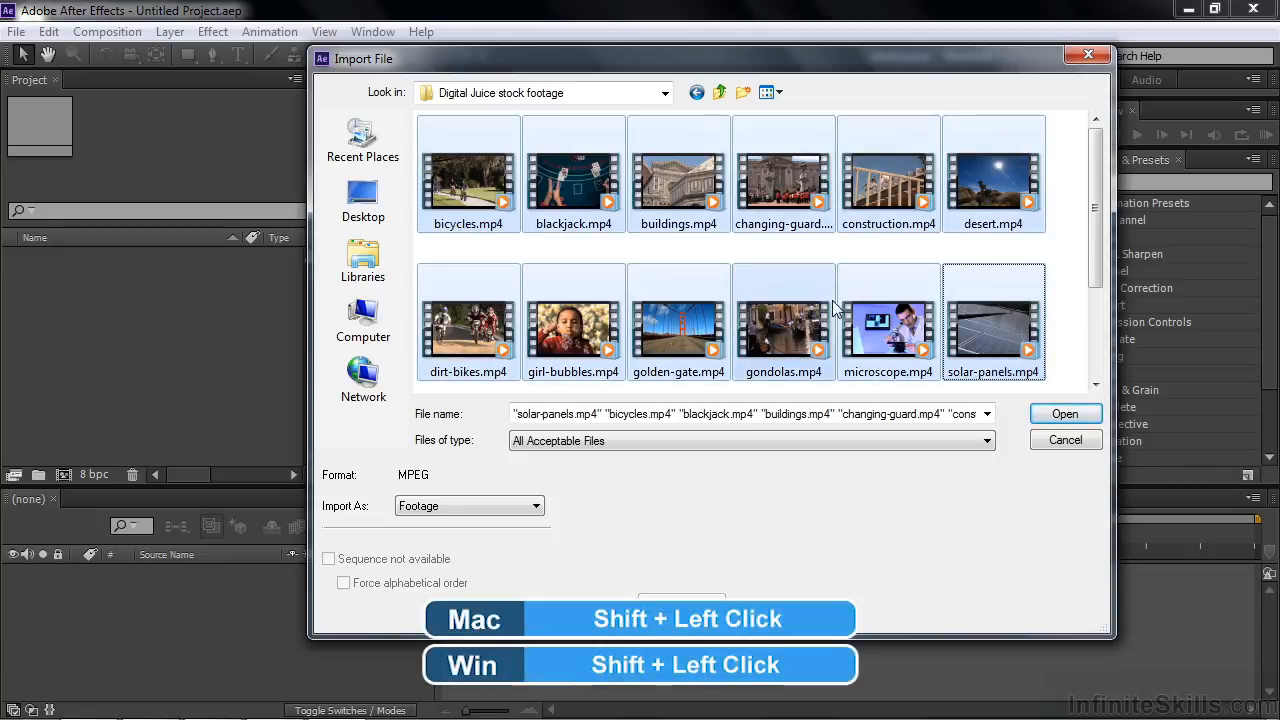
pyautogui.click(555, 257)
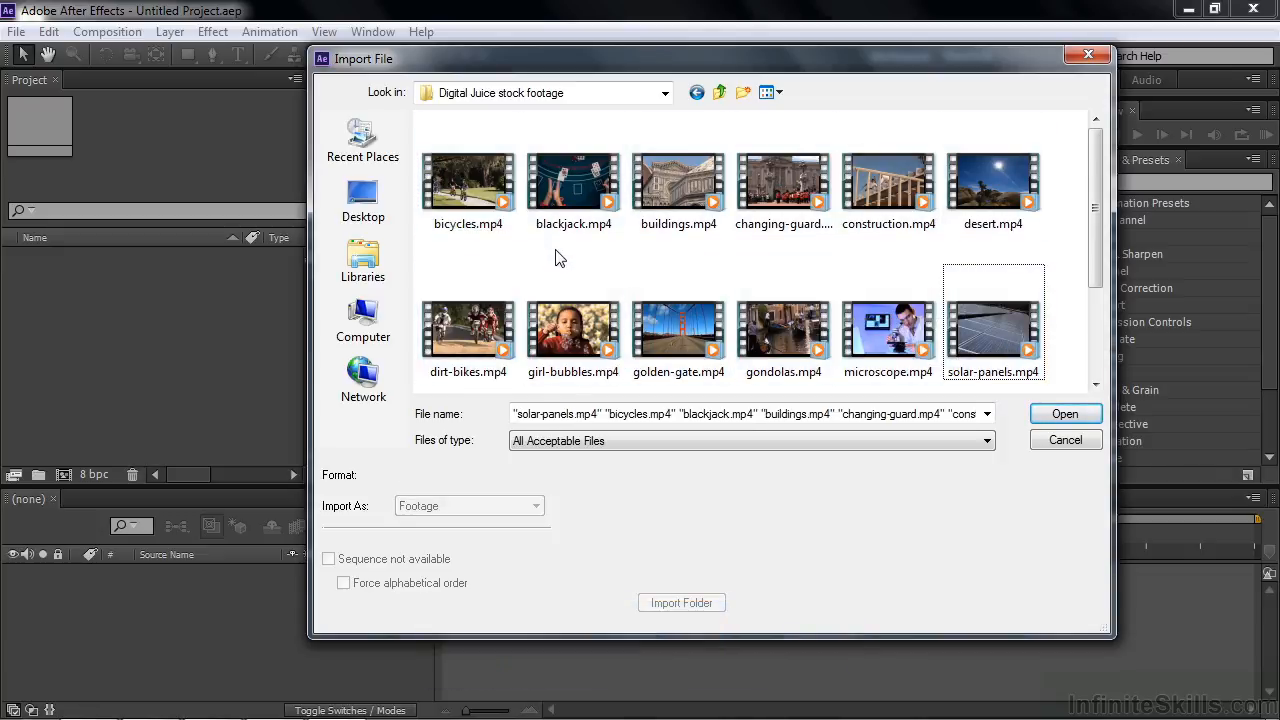
pyautogui.click(490, 212)
pyautogui.keyDown('ctrl'); pyautogui.click(700, 208); pyautogui.keyUp('ctrl')
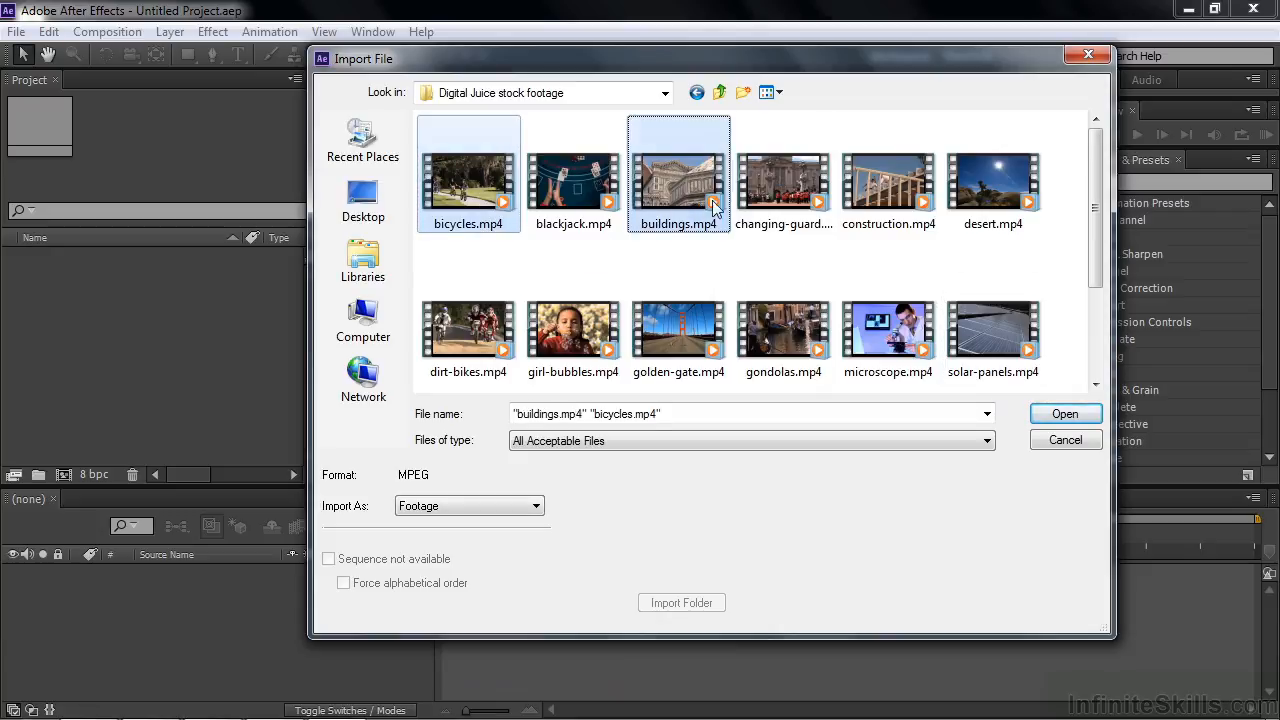
pyautogui.keyDown('ctrl'); pyautogui.click(875, 197); pyautogui.keyUp('ctrl')
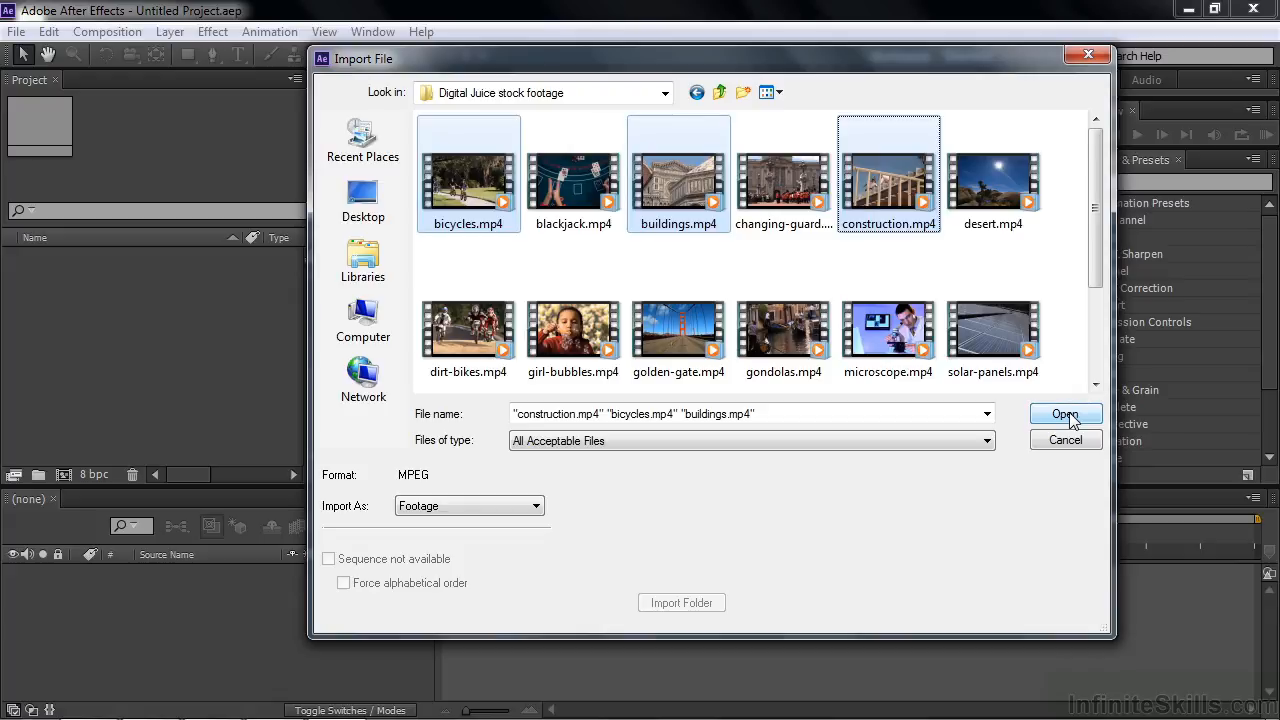
pyautogui.click(608, 252)
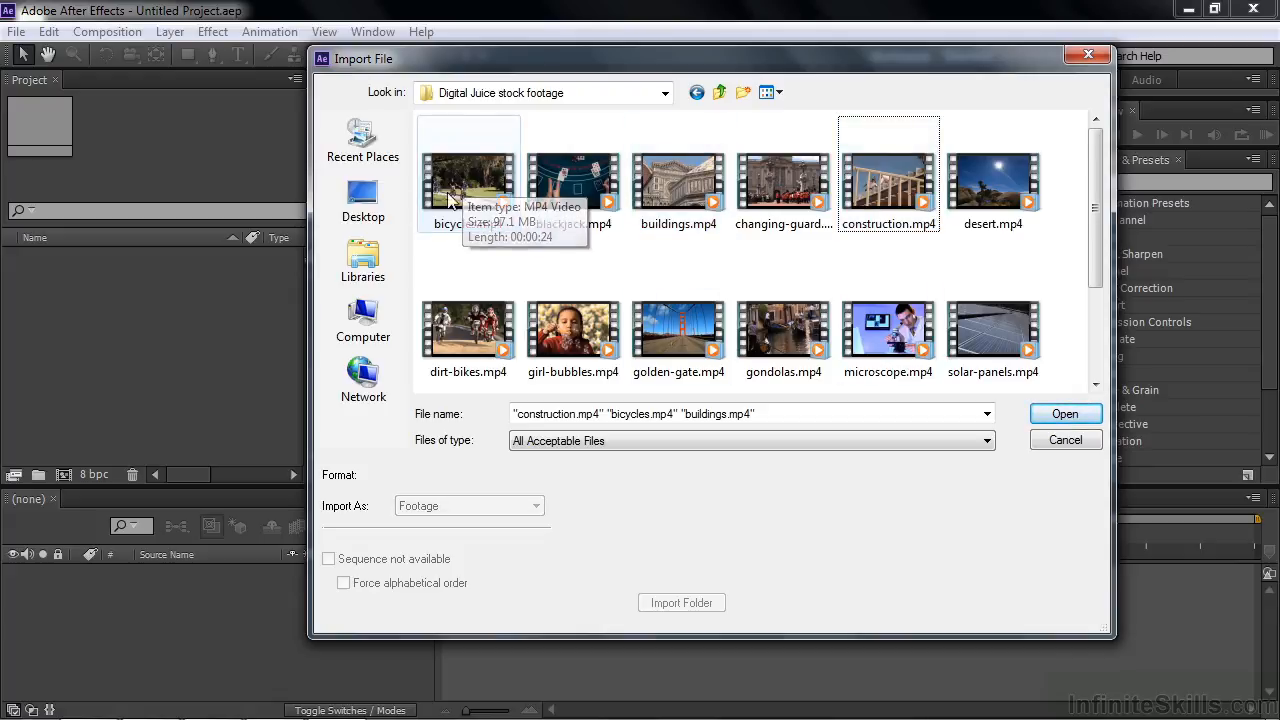
# Step: Import bicycles.mp4, buildings.mp4 and construction.mp4 together as Footage and deselect them in the project
pyautogui.click(465, 185)
pyautogui.keyDown('ctrl'); pyautogui.click(722, 198); pyautogui.keyUp('ctrl')
pyautogui.keyDown('ctrl'); pyautogui.click(885, 190); pyautogui.keyUp('ctrl')
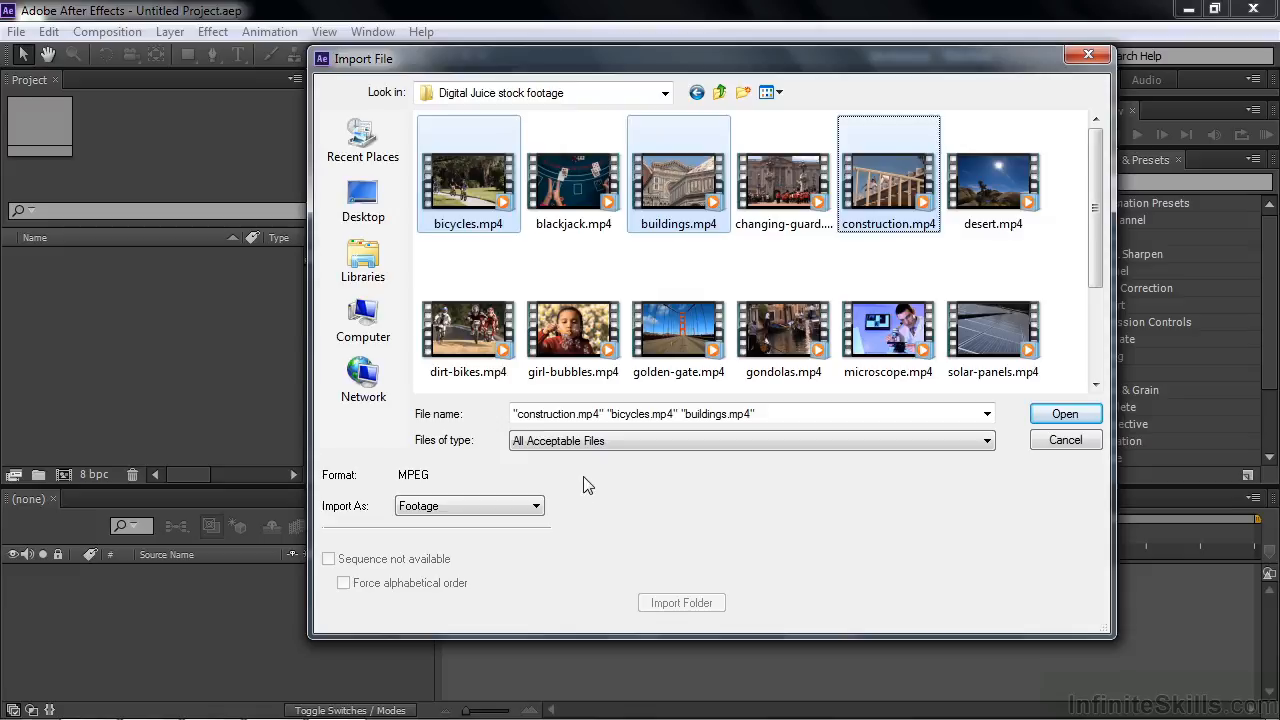
pyautogui.click(534, 507)
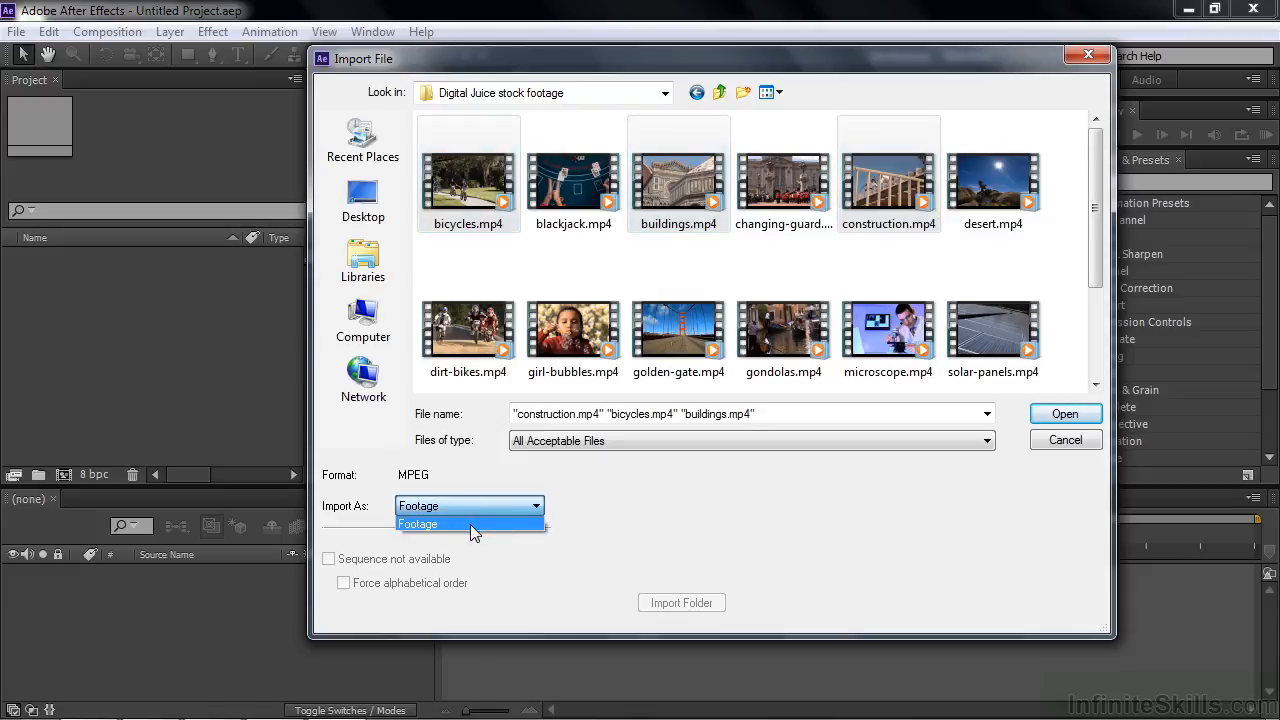
pyautogui.click(468, 524)
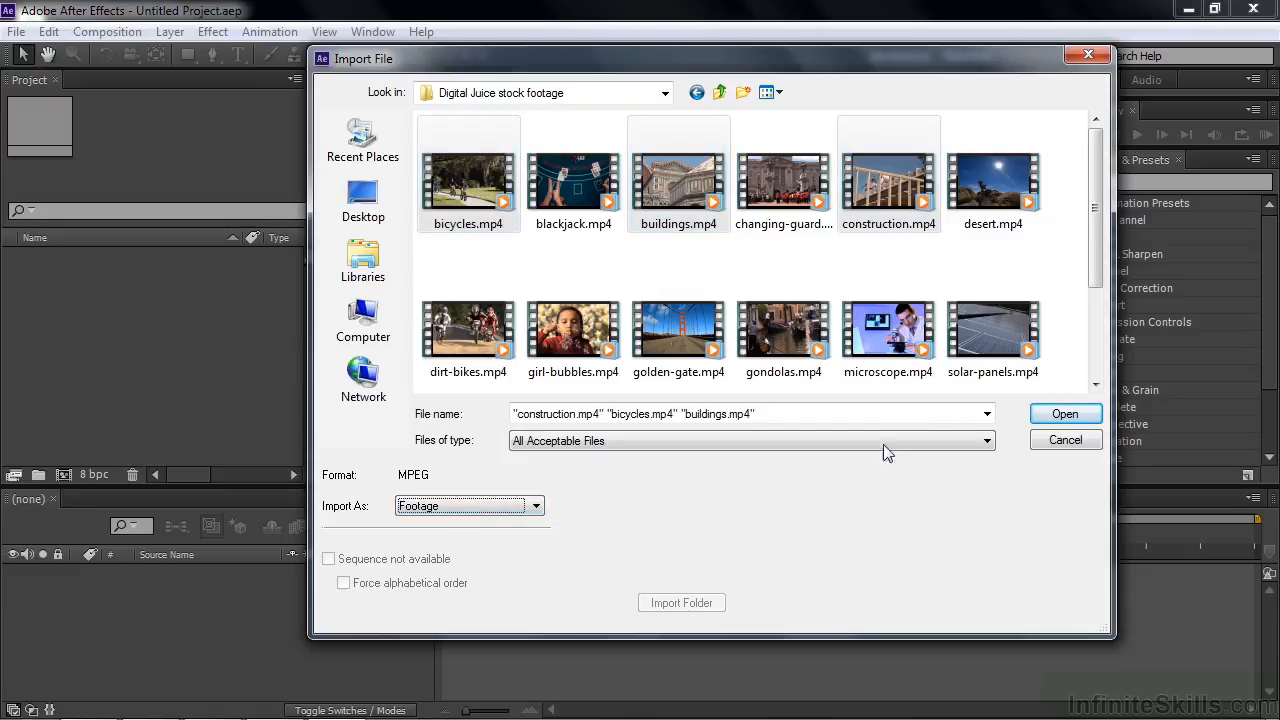
pyautogui.click(1065, 414)
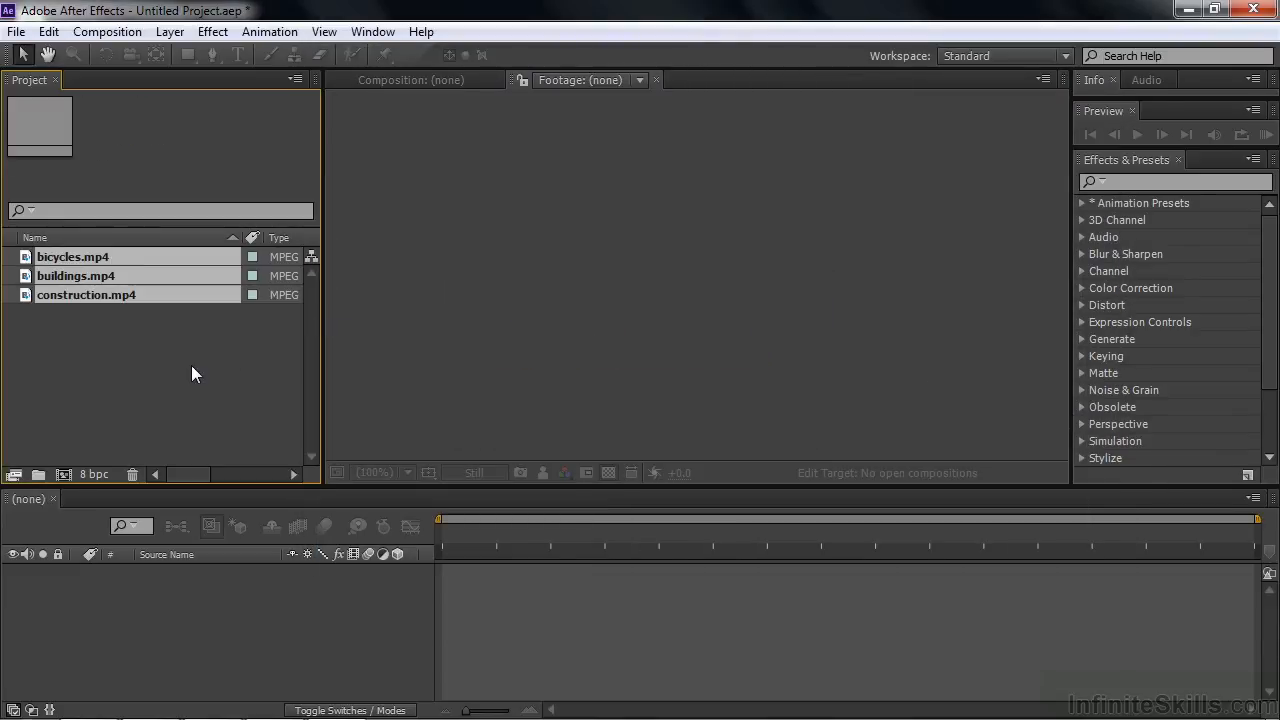
pyautogui.click(131, 339)
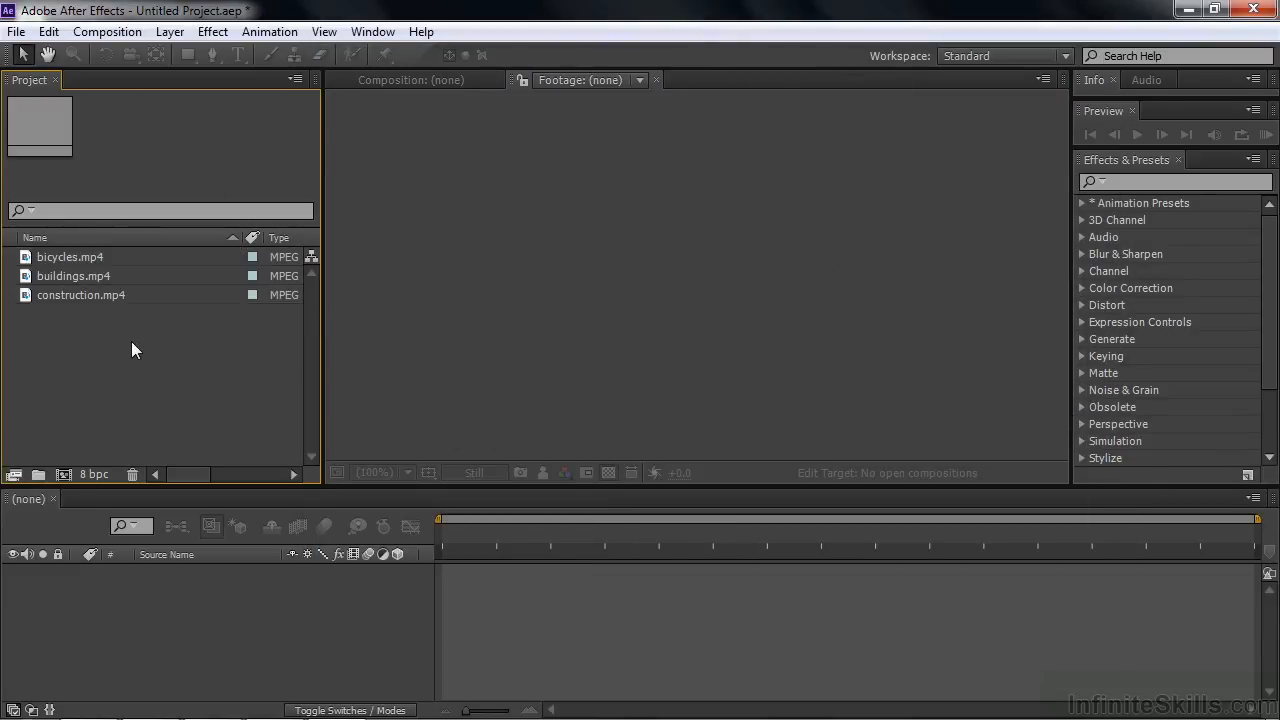
# Step: Open bicycles.mp4 in the Footage viewer and play a couple of seconds of the clip
pyautogui.click(27, 259)
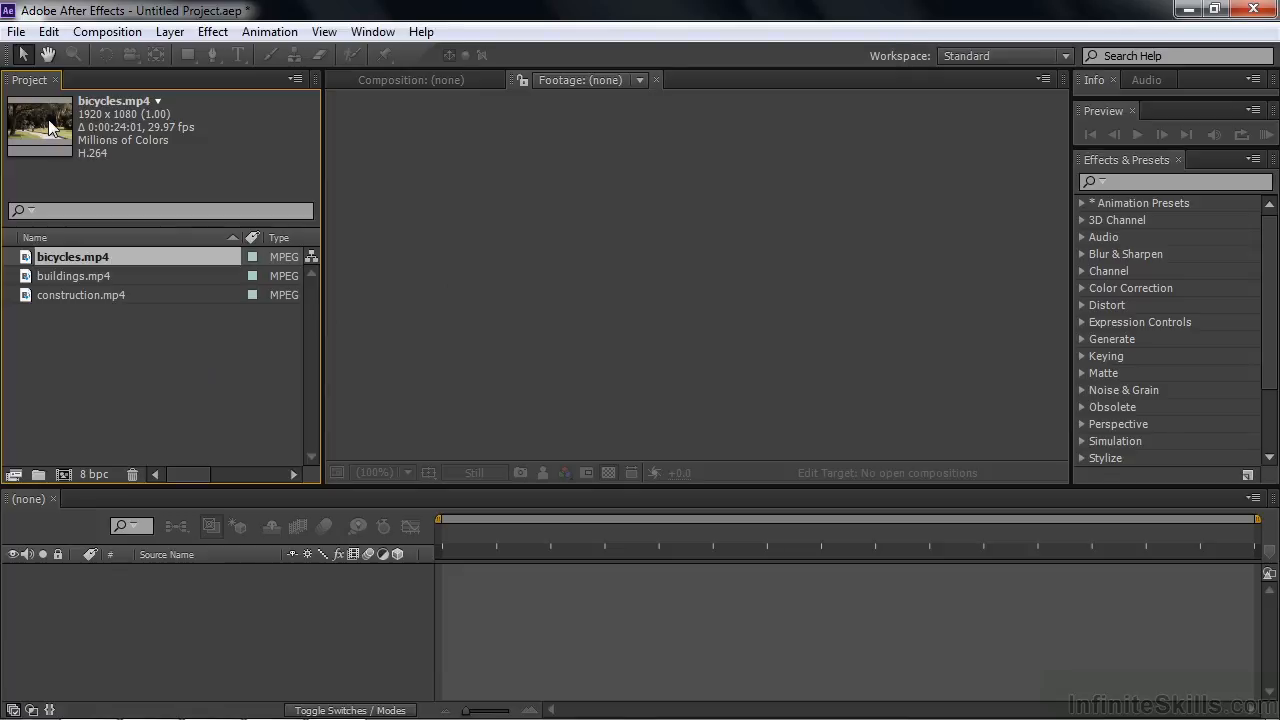
pyautogui.doubleClick(28, 260)
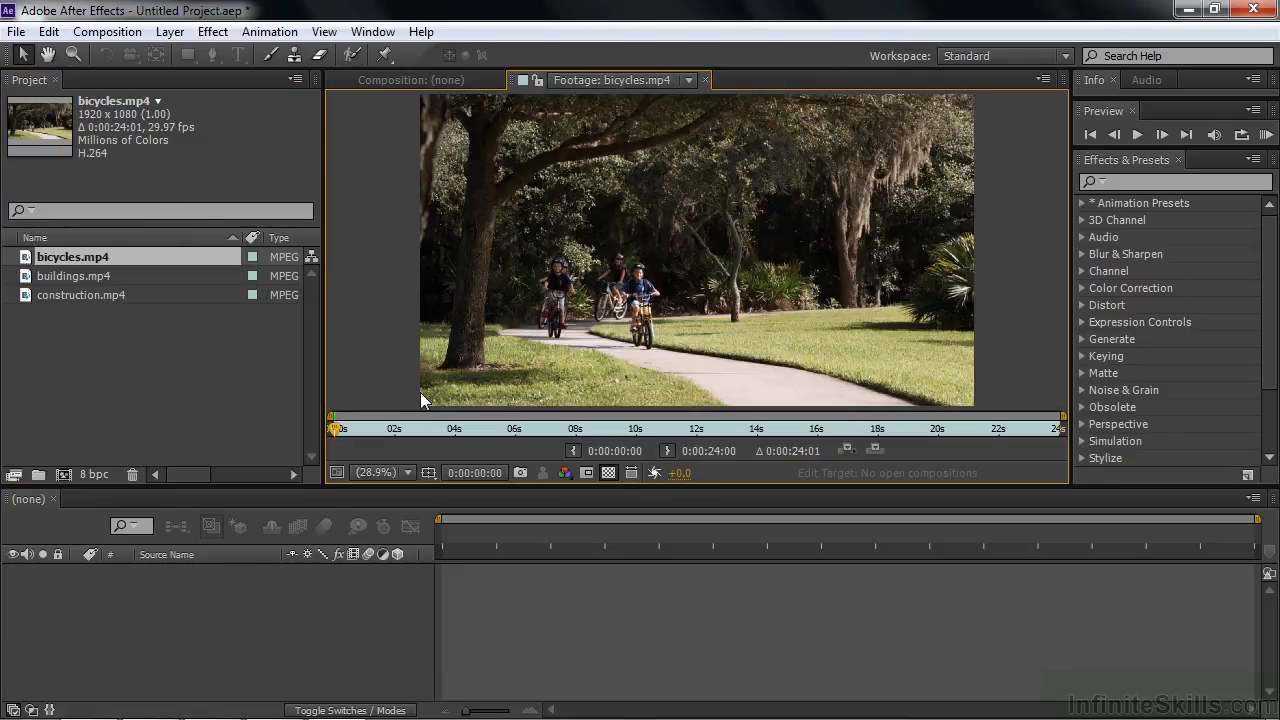
pyautogui.press('space')
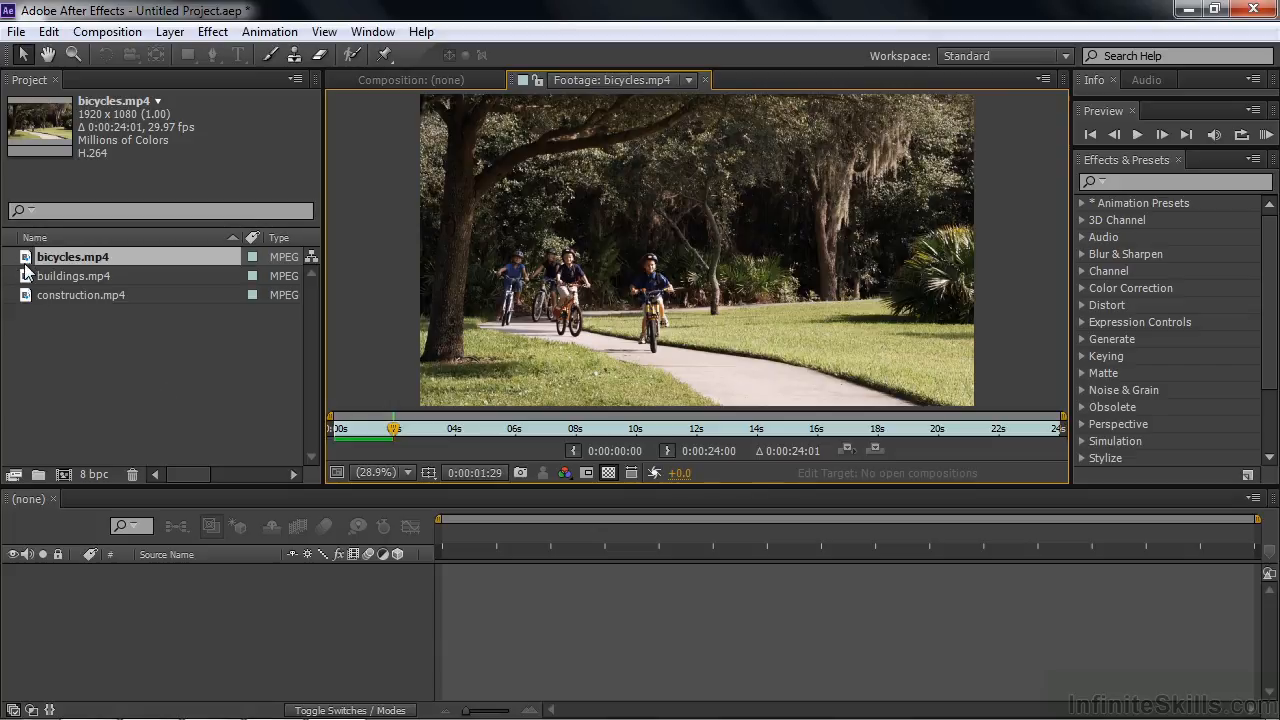
pyautogui.click(23, 376)
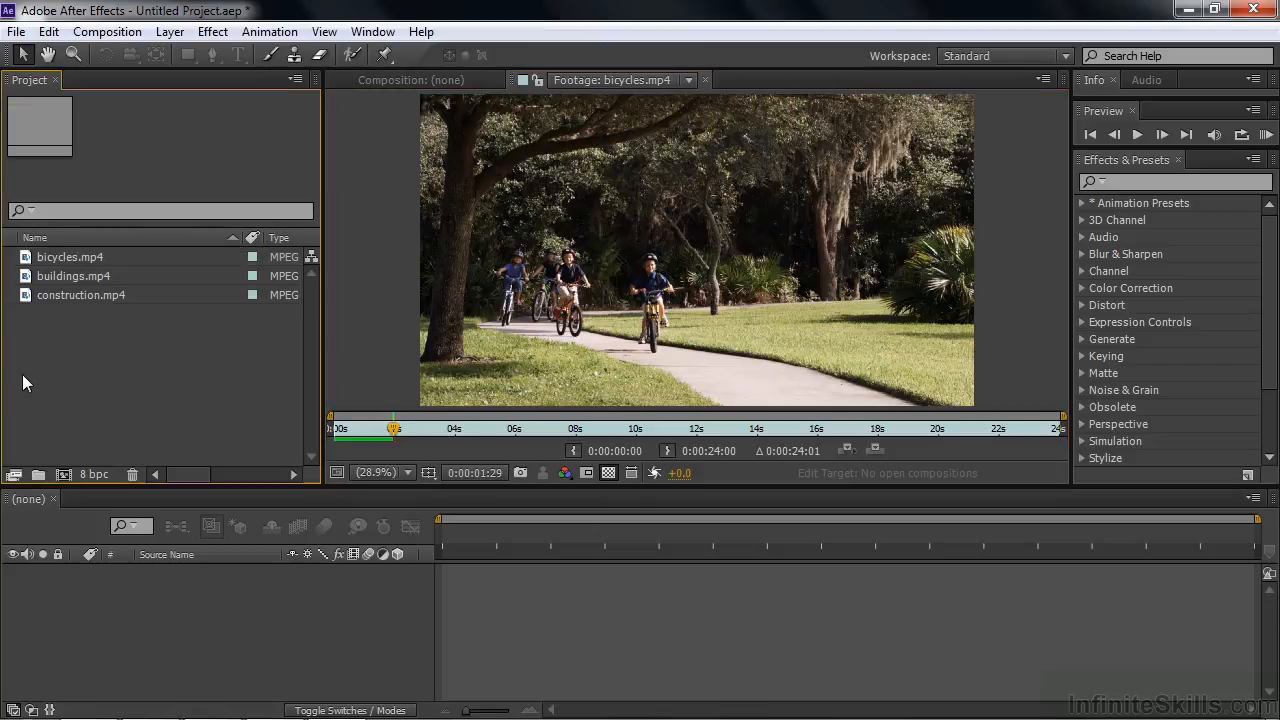
pyautogui.click(16, 31)
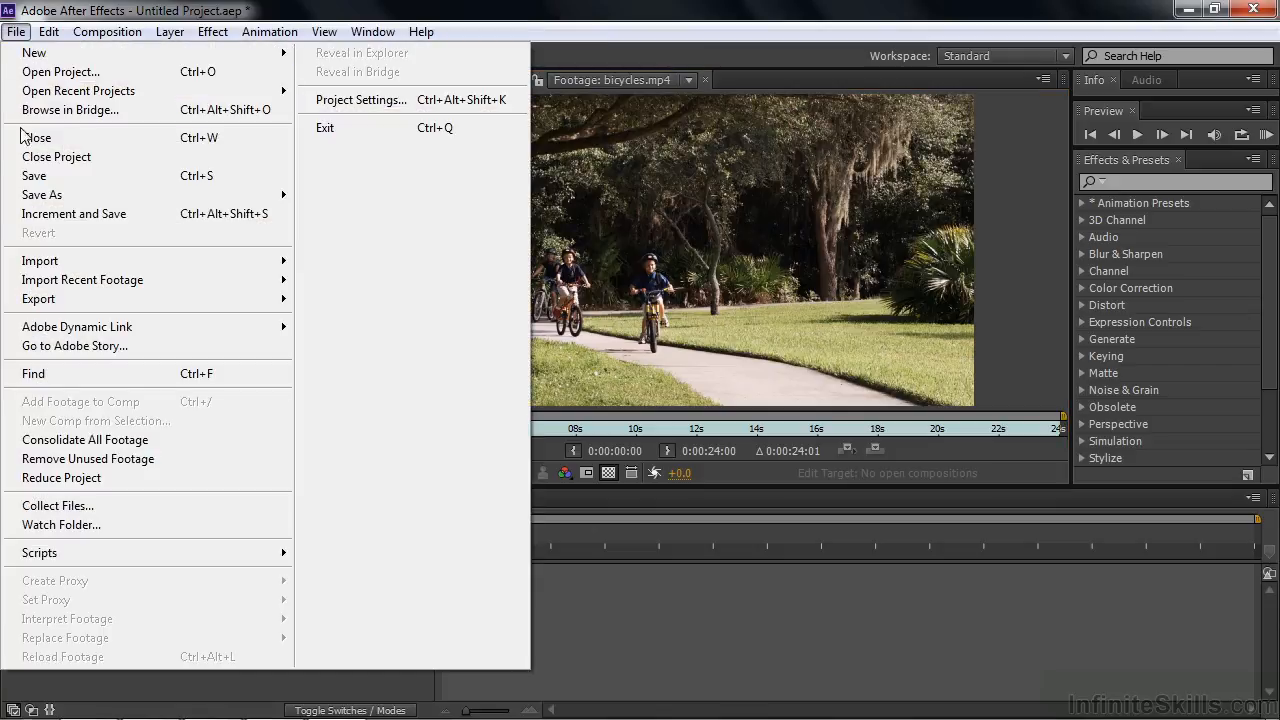
pyautogui.moveTo(30, 262)
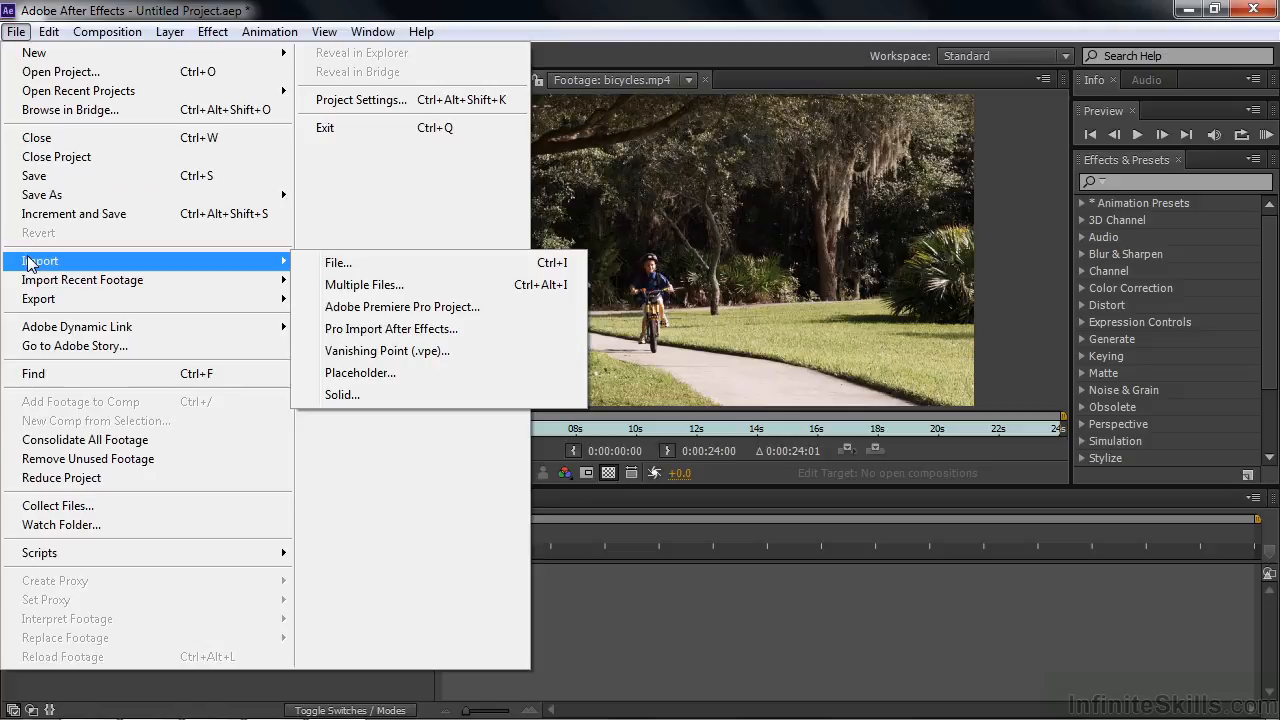
pyautogui.click(571, 650)
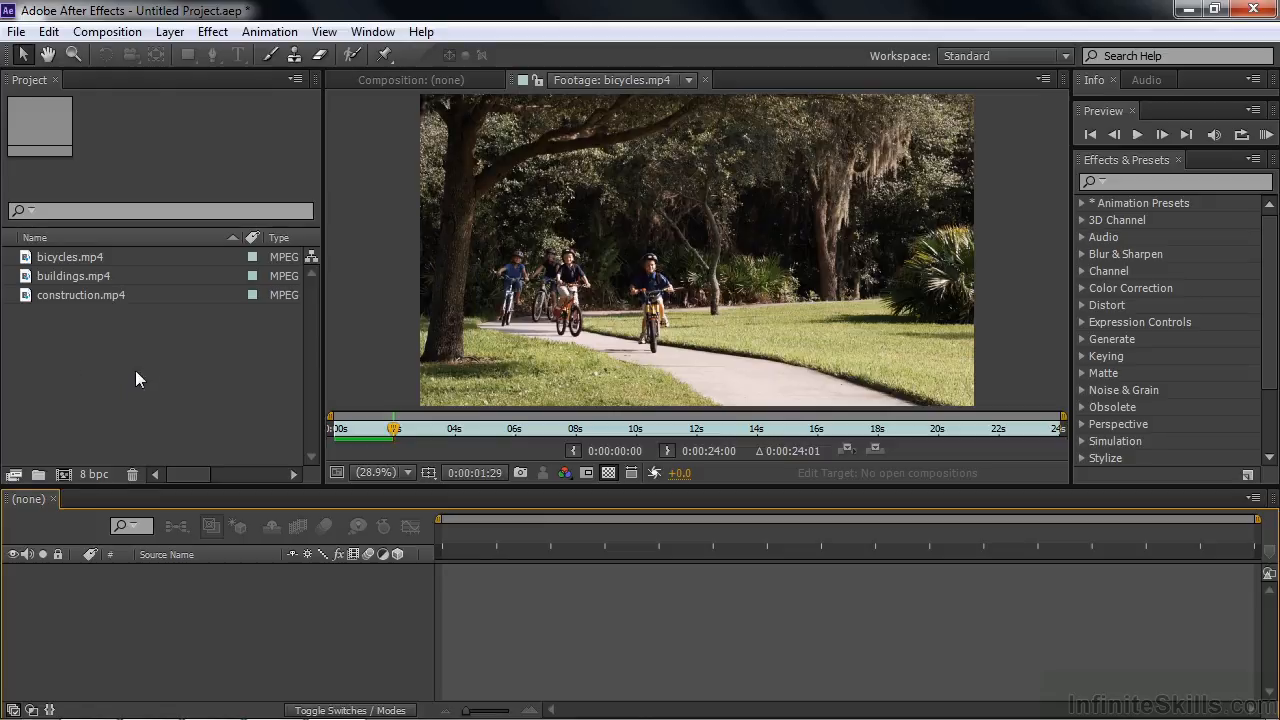
# Step: Import music.wav from the Other assets folder in Working Files into the project
pyautogui.doubleClick(22, 359)
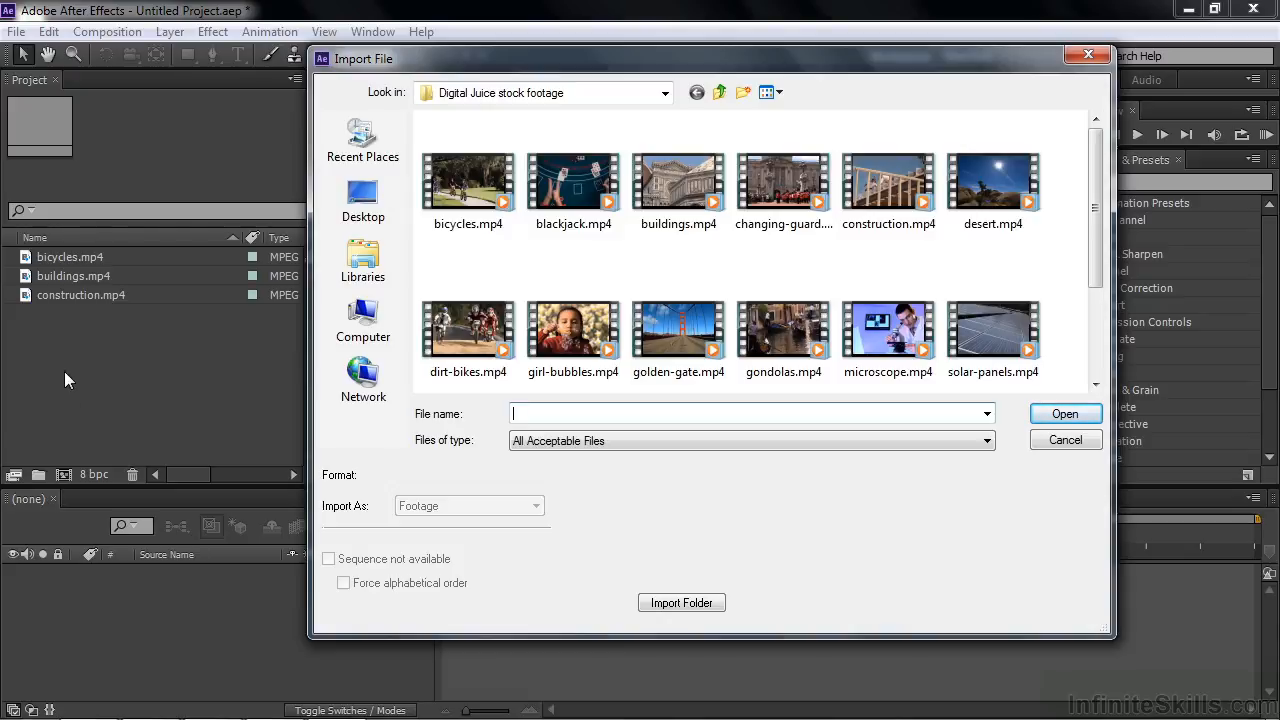
pyautogui.click(719, 92)
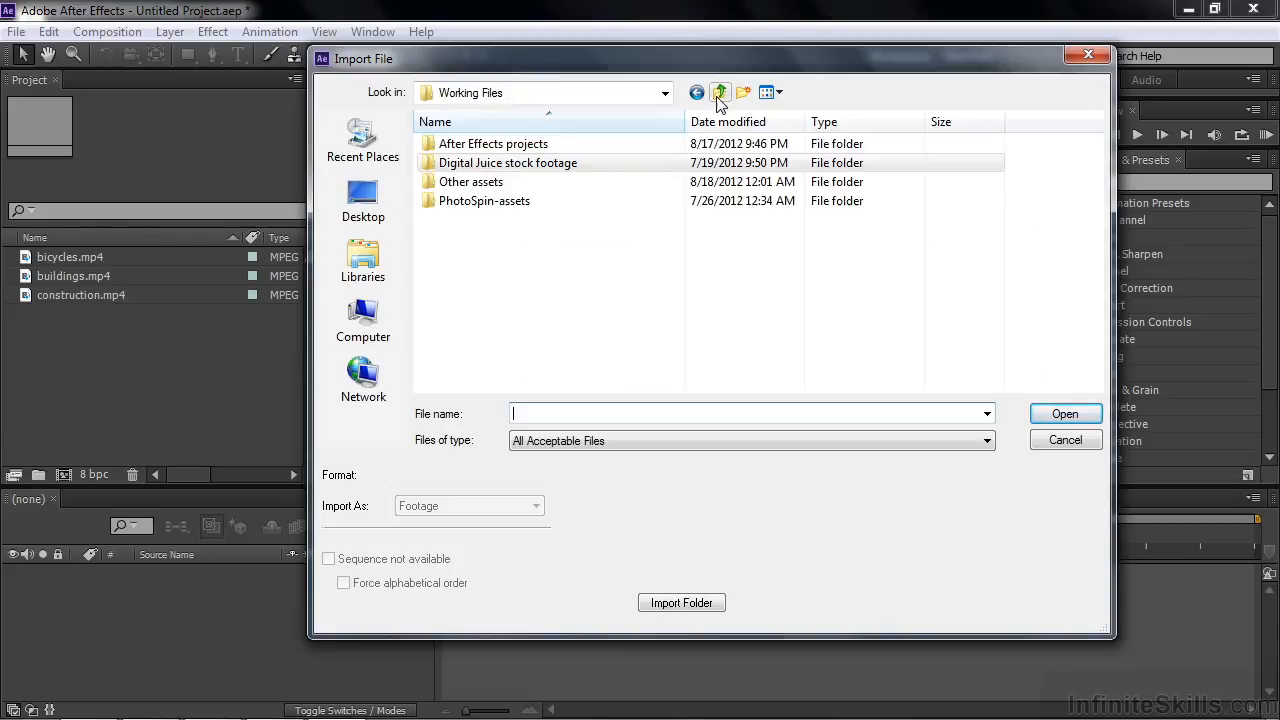
pyautogui.click(445, 185)
pyautogui.doubleClick(445, 185)
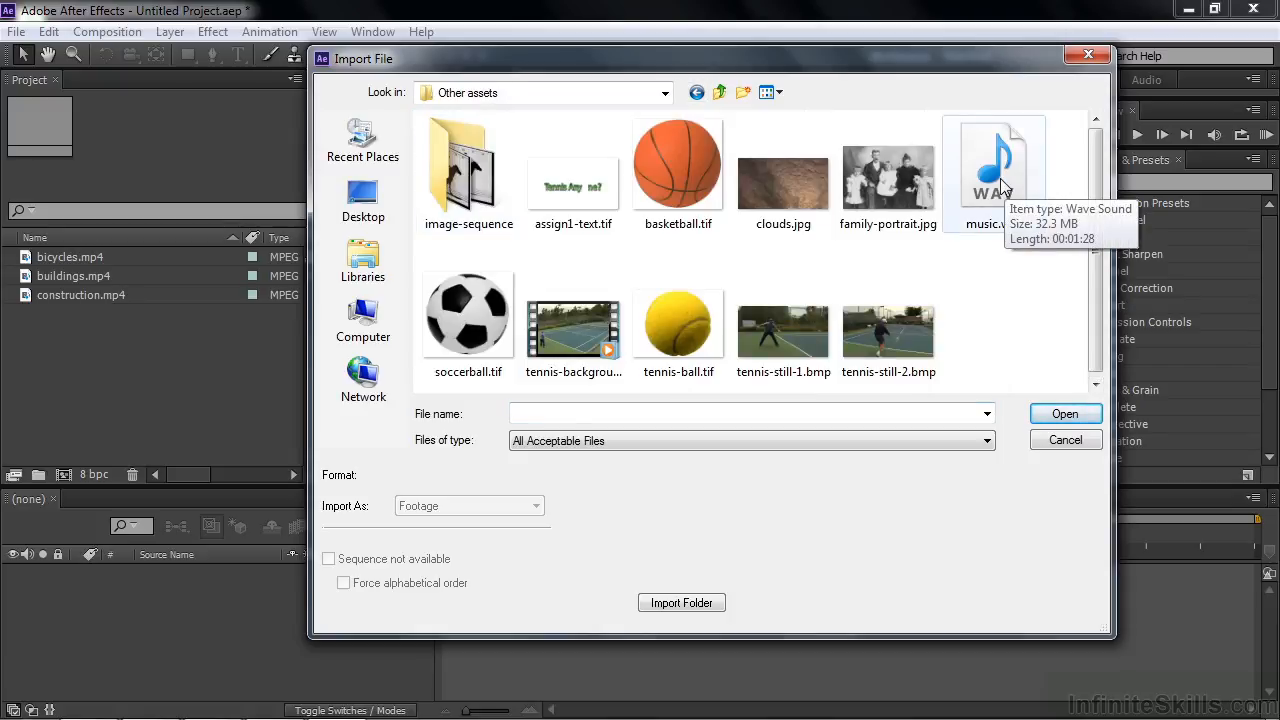
pyautogui.doubleClick(995, 175)
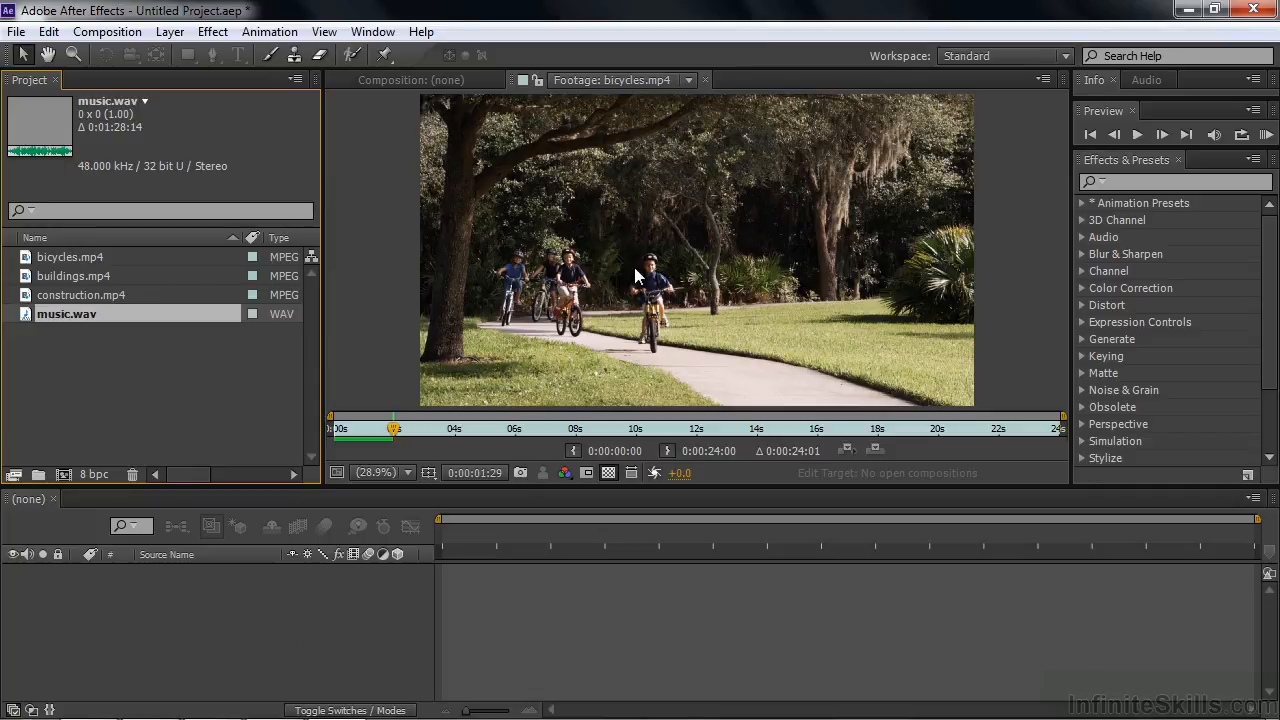
# Step: Open music.wav in the Footage viewer and play several seconds of the audio
pyautogui.doubleClick(28, 316)
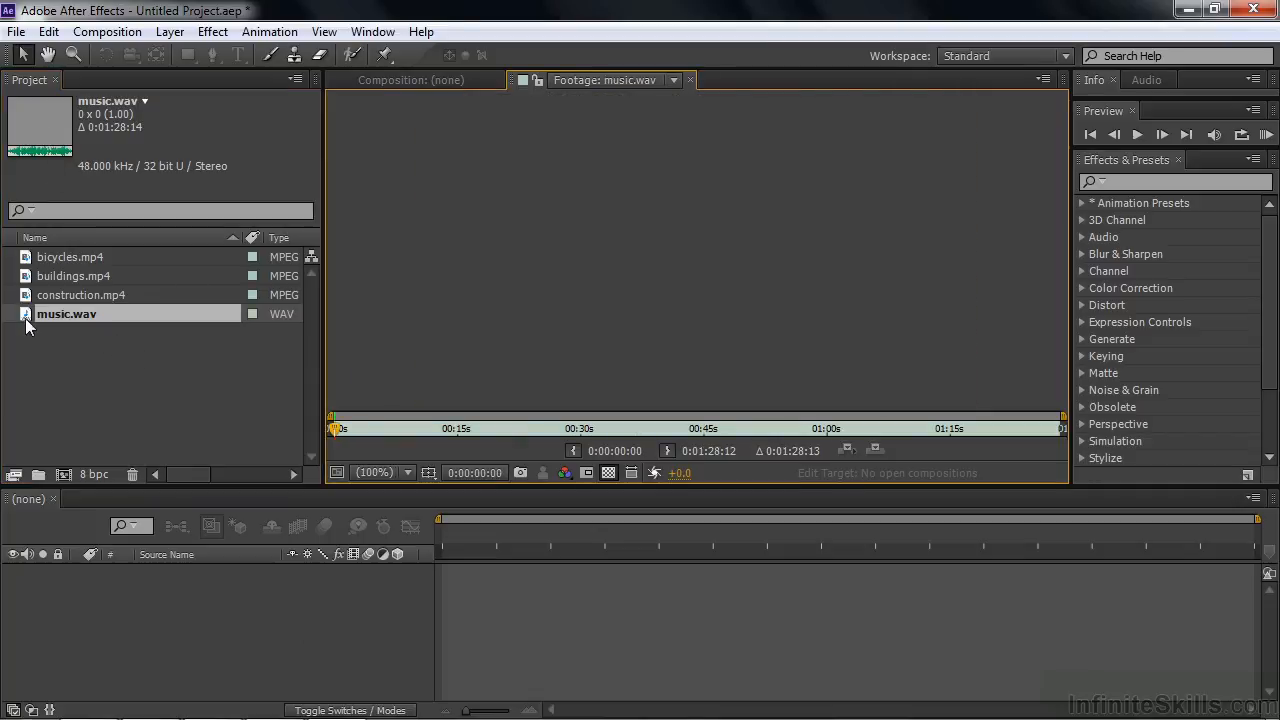
pyautogui.press('h')
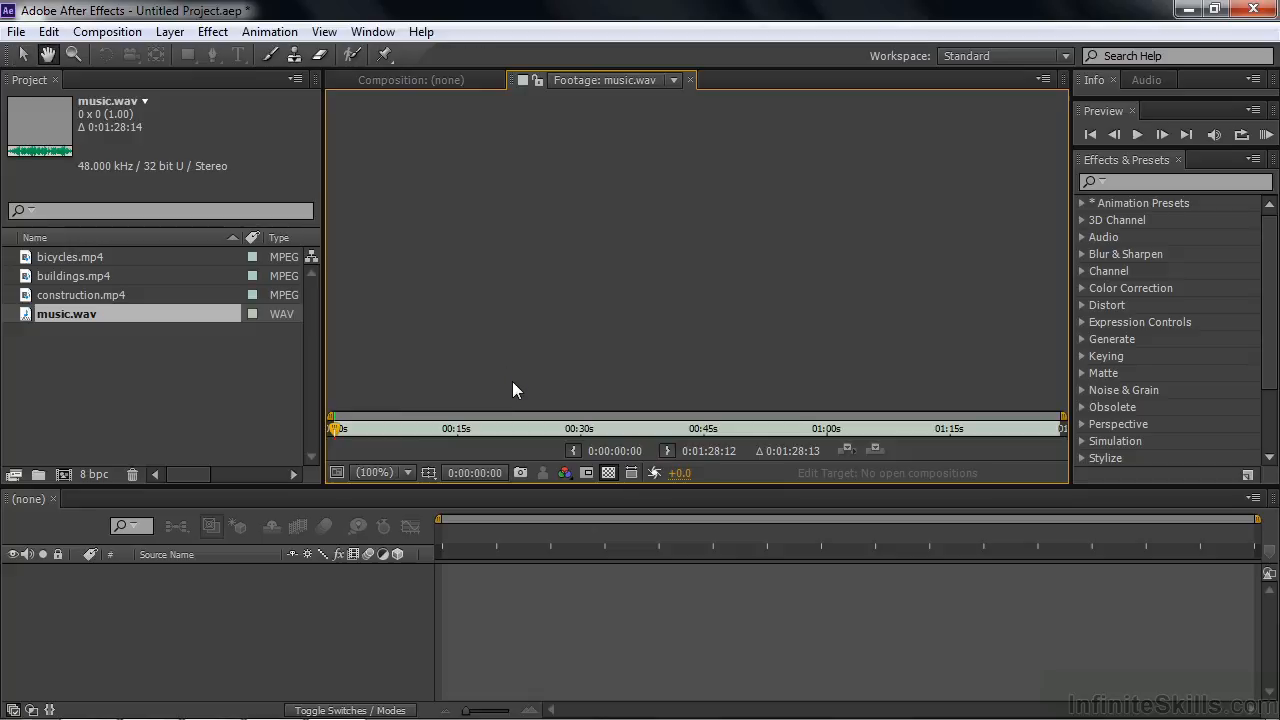
pyautogui.press('v')
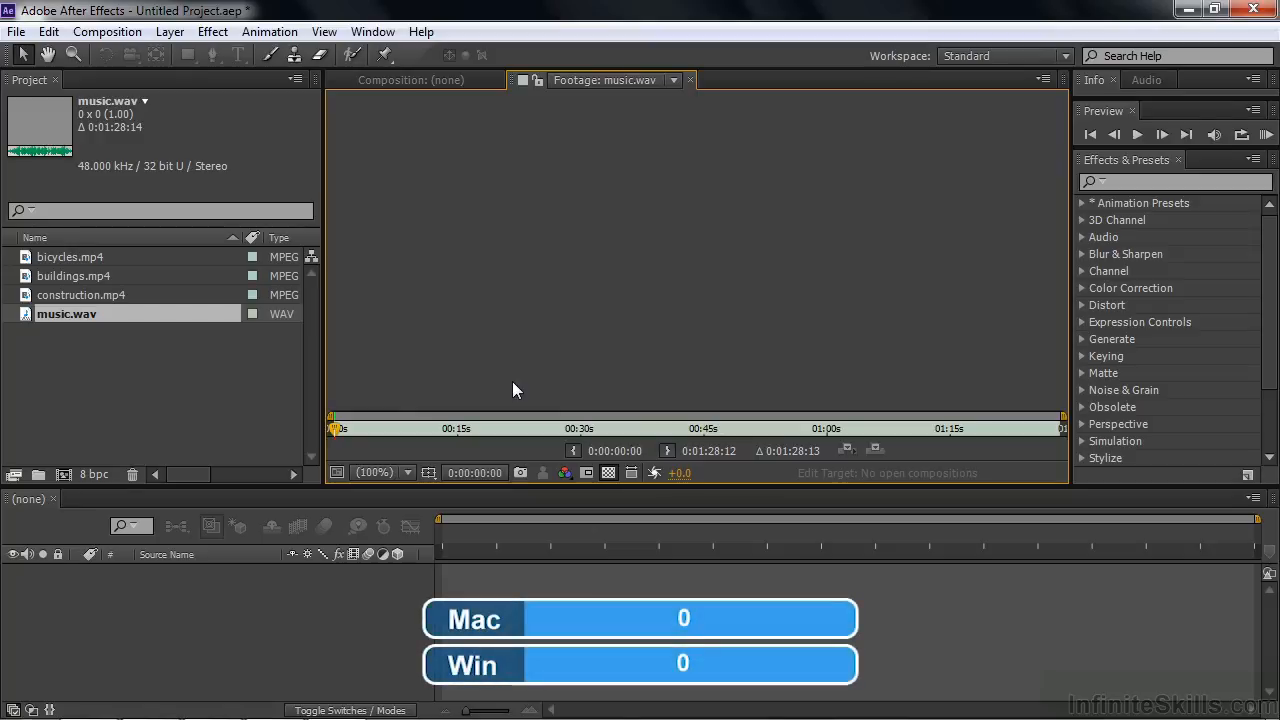
pyautogui.press('h')
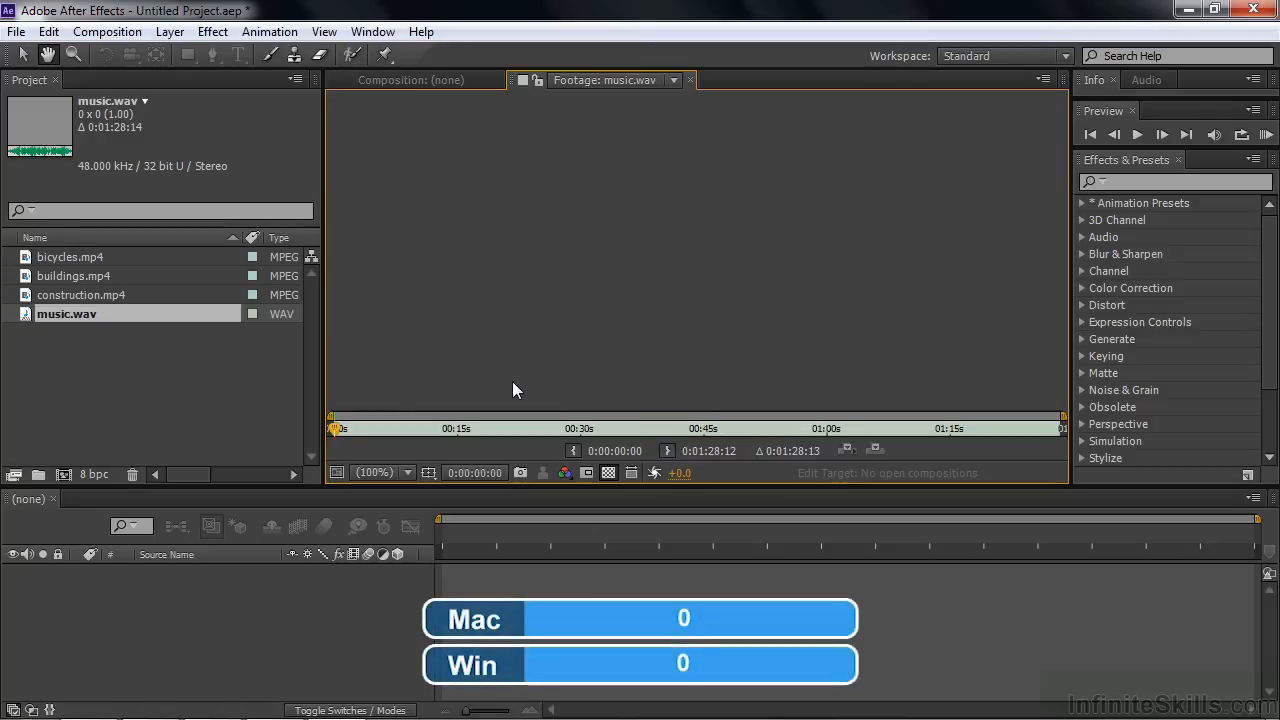
pyautogui.press('space')
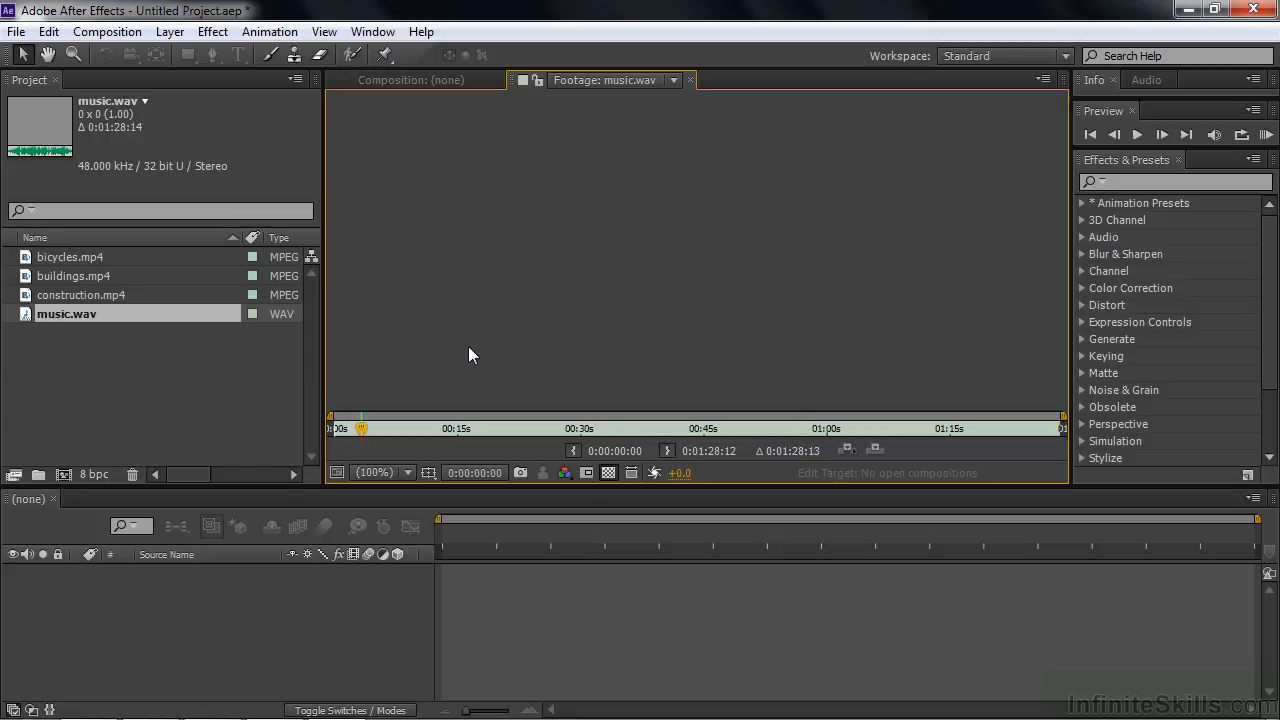
# Step: Import Wildlife.wmv from the Sample Videos folder of the Videos library into the project
pyautogui.doubleClick(87, 390)
pyautogui.click(391, 255)
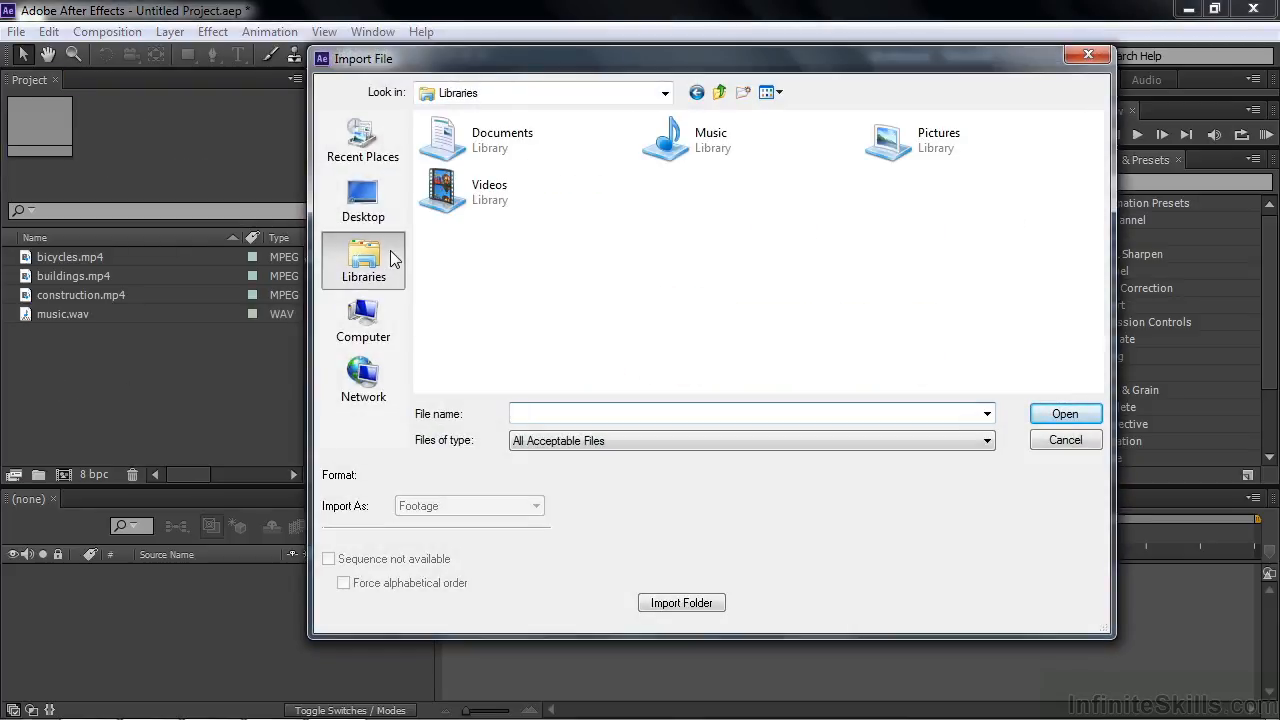
pyautogui.doubleClick(436, 183)
pyautogui.doubleClick(447, 200)
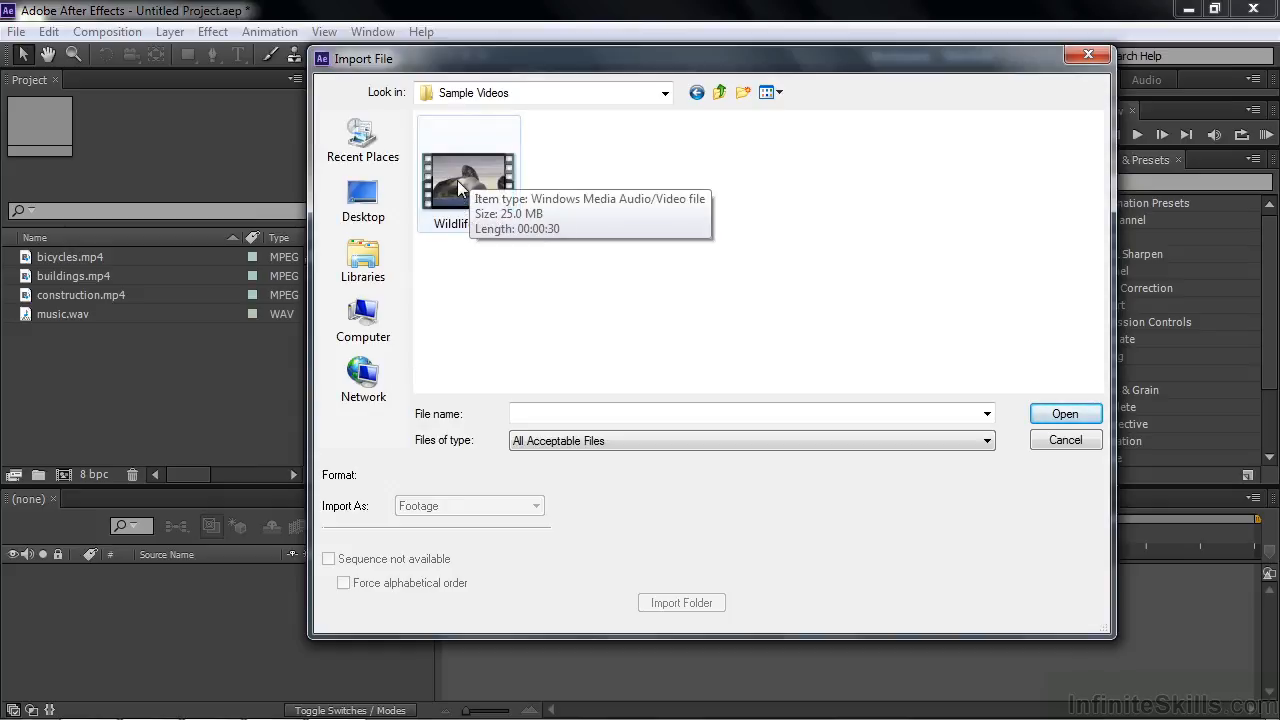
pyautogui.doubleClick(457, 180)
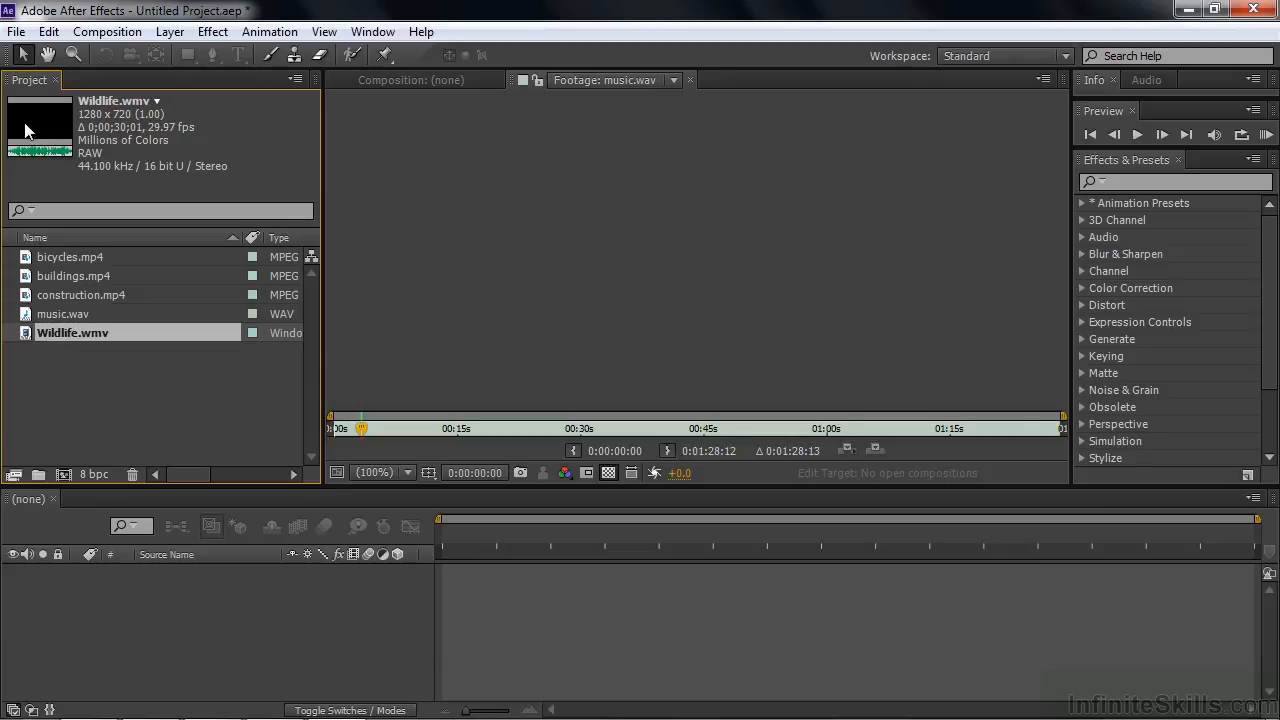
# Step: Open Wildlife.wmv in the Footage viewer and play part of the clip
pyautogui.doubleClick(28, 336)
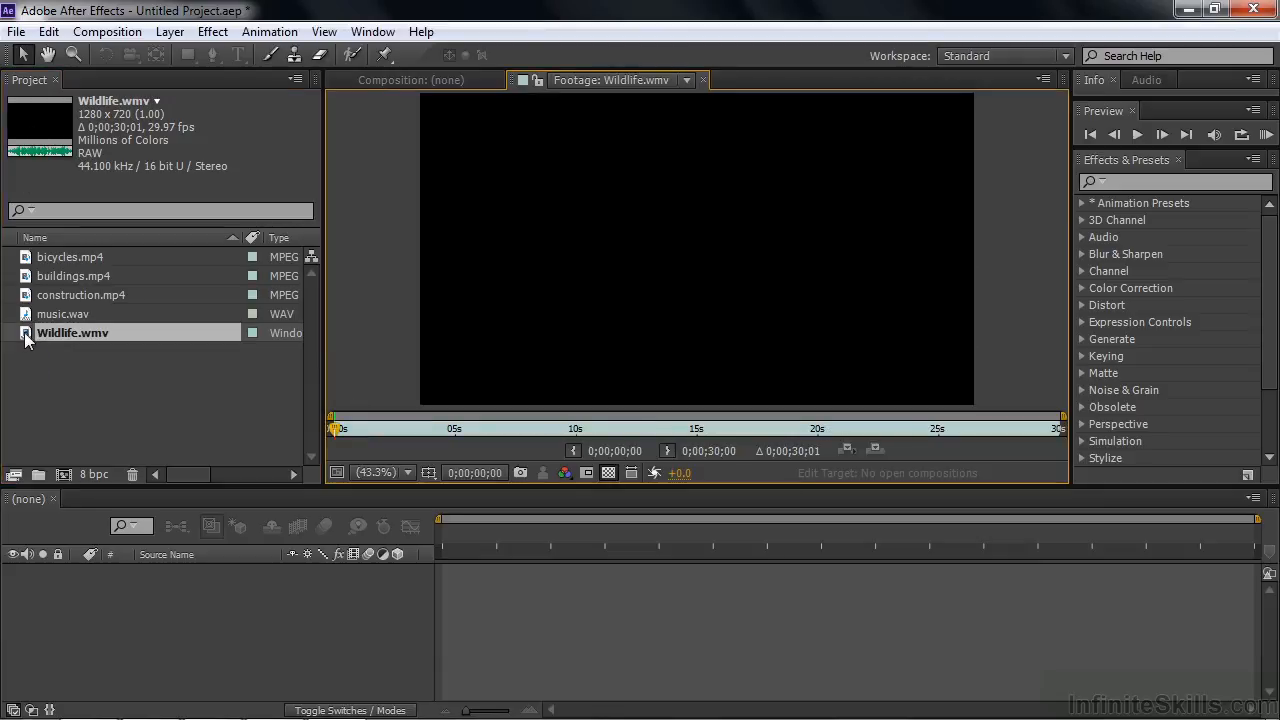
pyautogui.press('space')
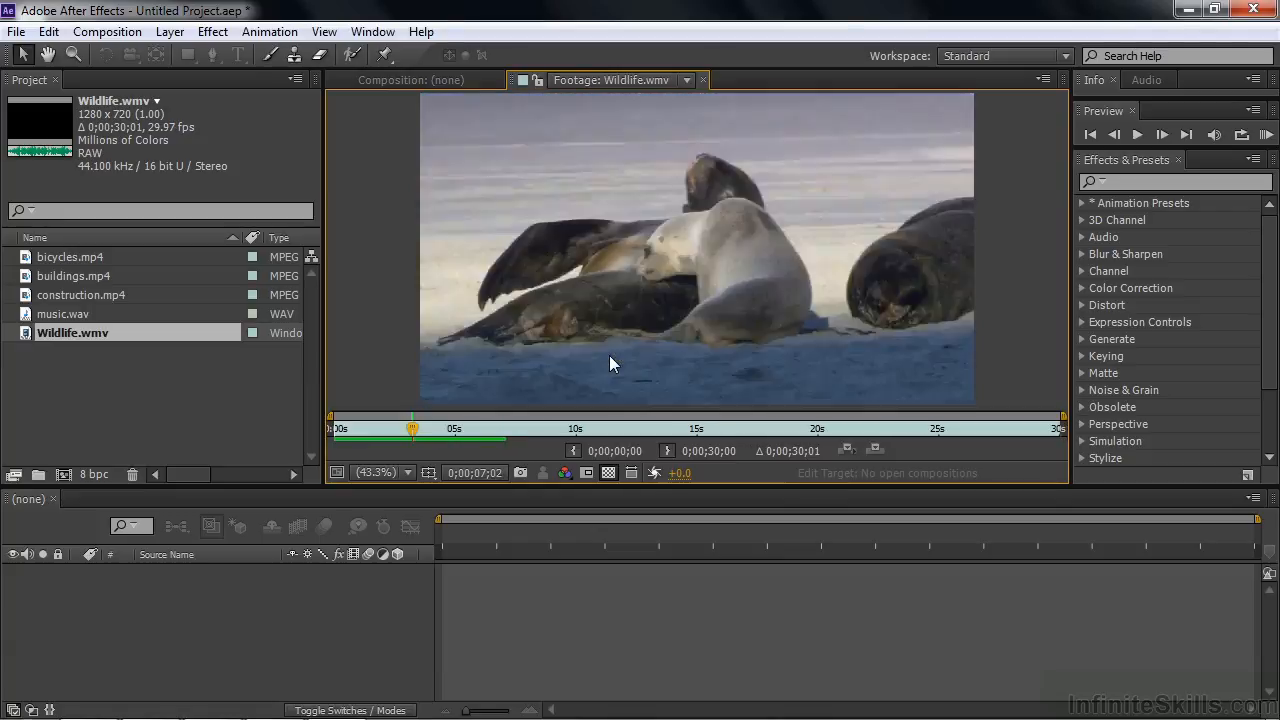
pyautogui.press('space')
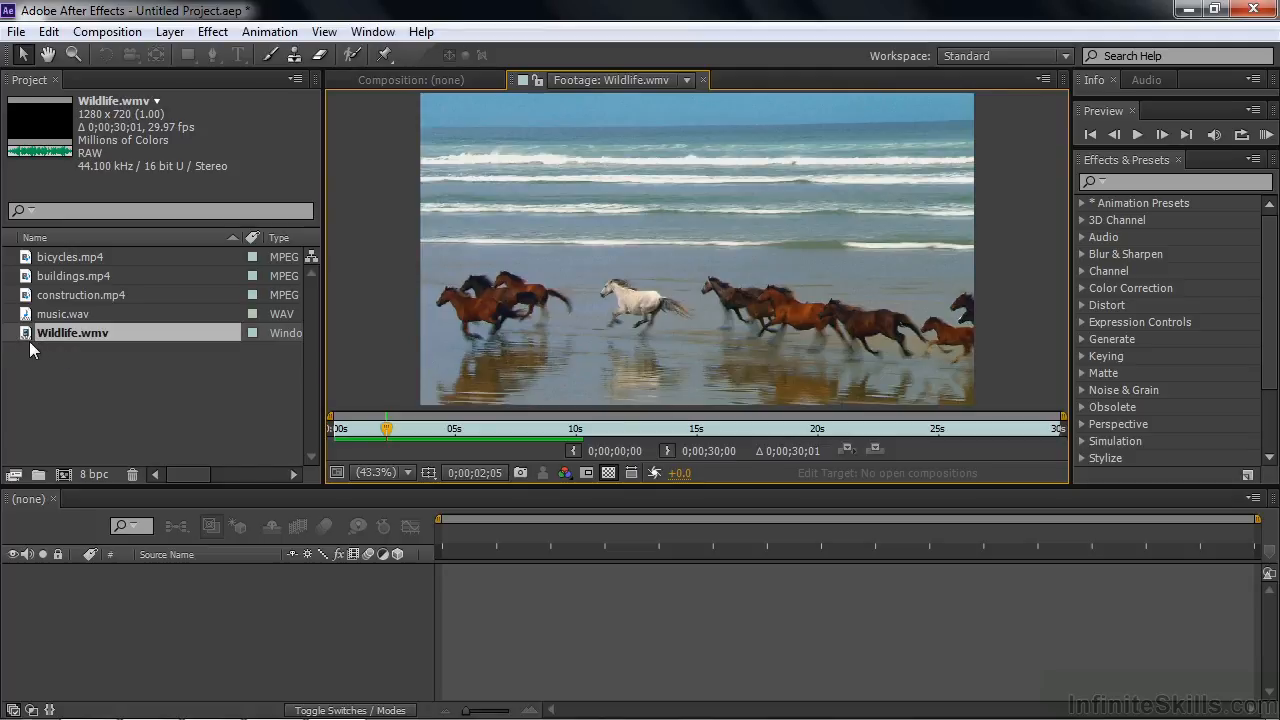
# Step: Import colorful-bowls.jpg, family-walking.jpg and girls-jumping.jpg together from PhotoSpin-assets in Working Files, preview girls-jumping.jpg in the Footage viewer, and clear the selection
pyautogui.doubleClick(79, 385)
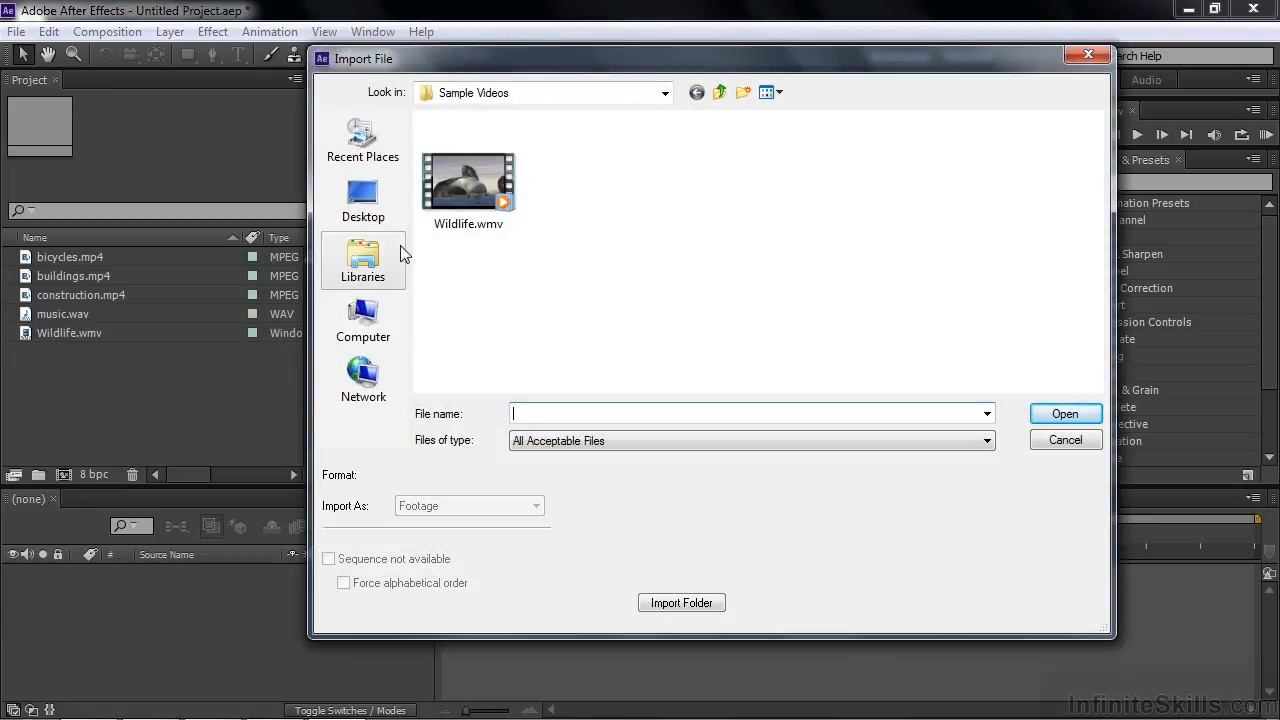
pyautogui.click(364, 210)
pyautogui.doubleClick(443, 253)
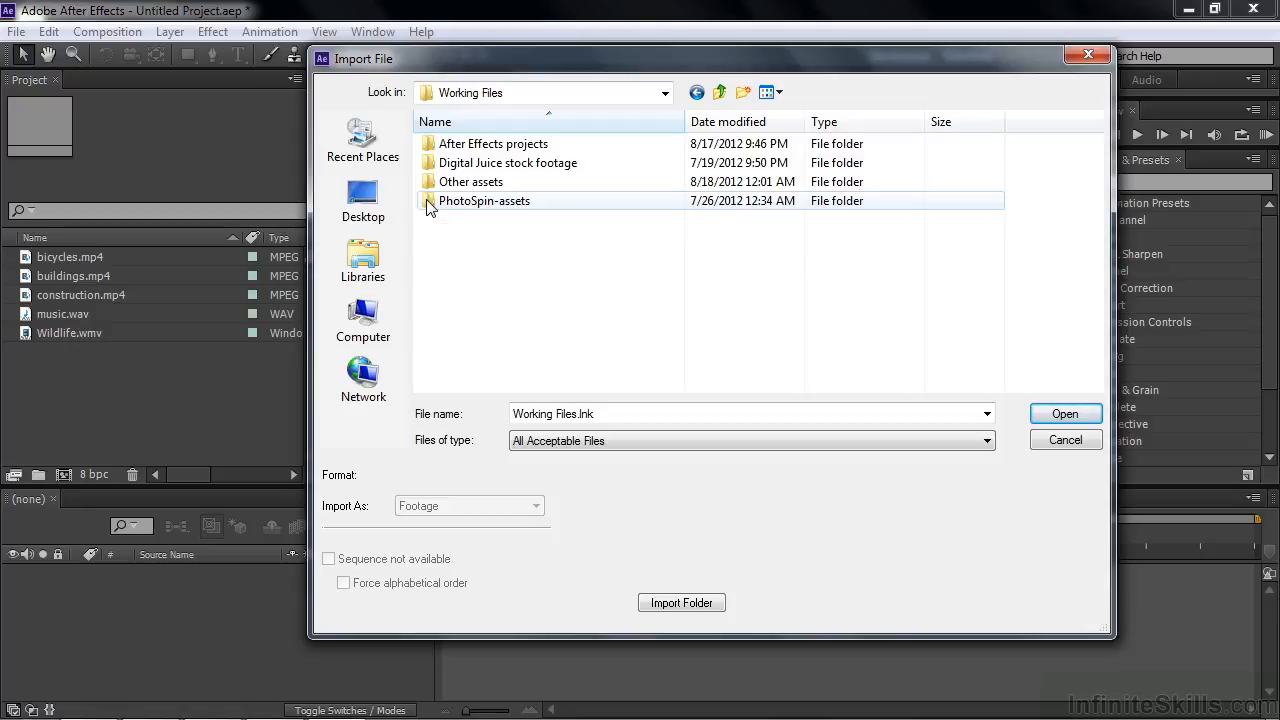
pyautogui.doubleClick(428, 204)
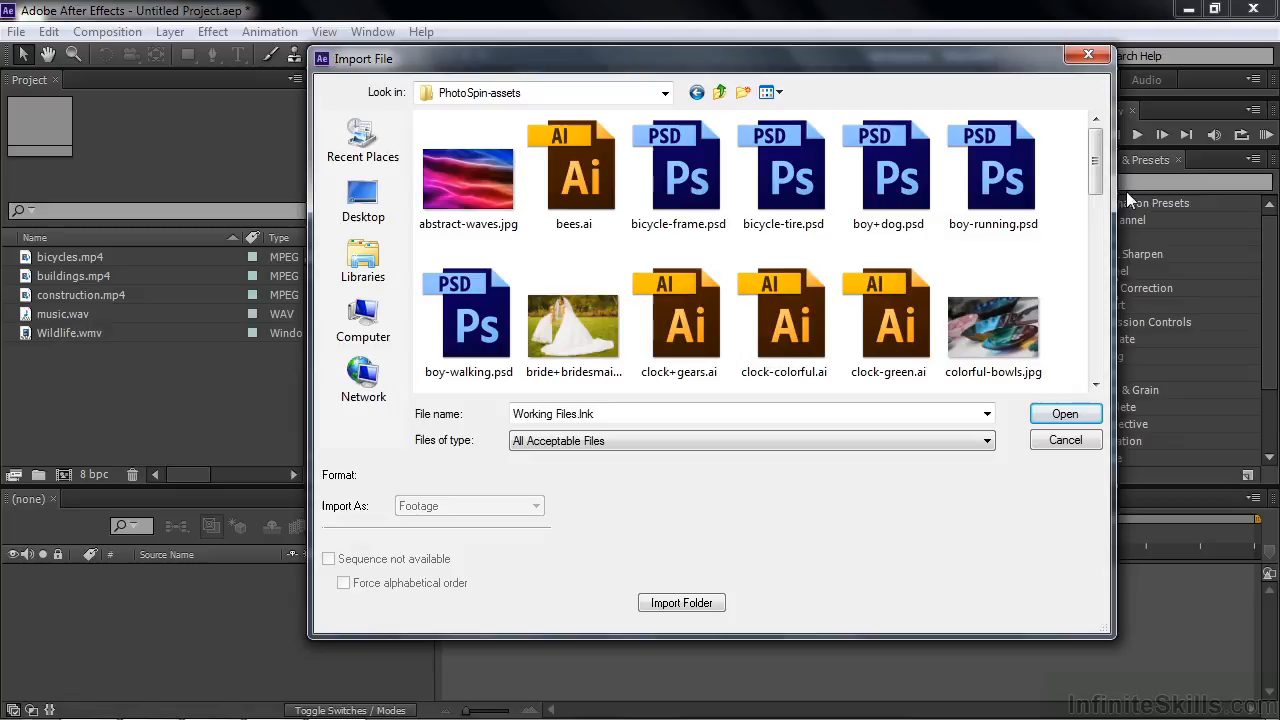
pyautogui.moveTo(1097, 175); pyautogui.dragTo(1097, 228)
pyautogui.click(1007, 272)
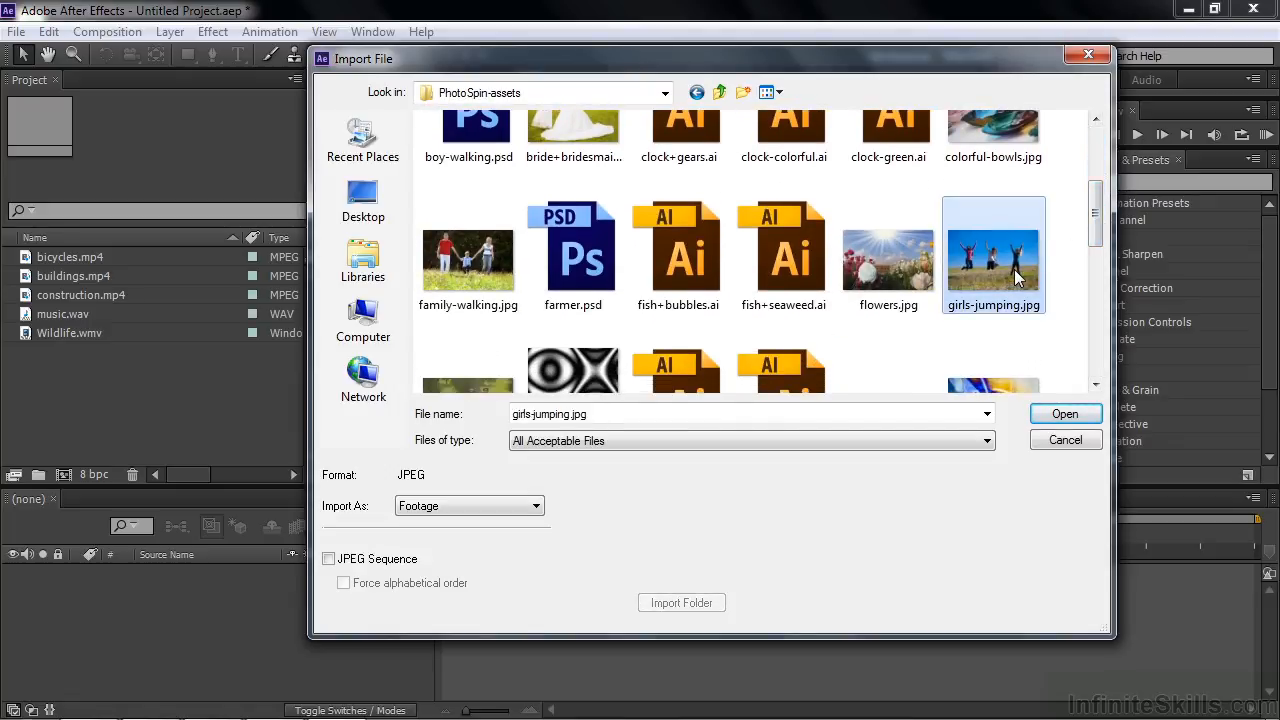
pyautogui.keyDown('ctrl'); pyautogui.click(455, 278); pyautogui.keyUp('ctrl')
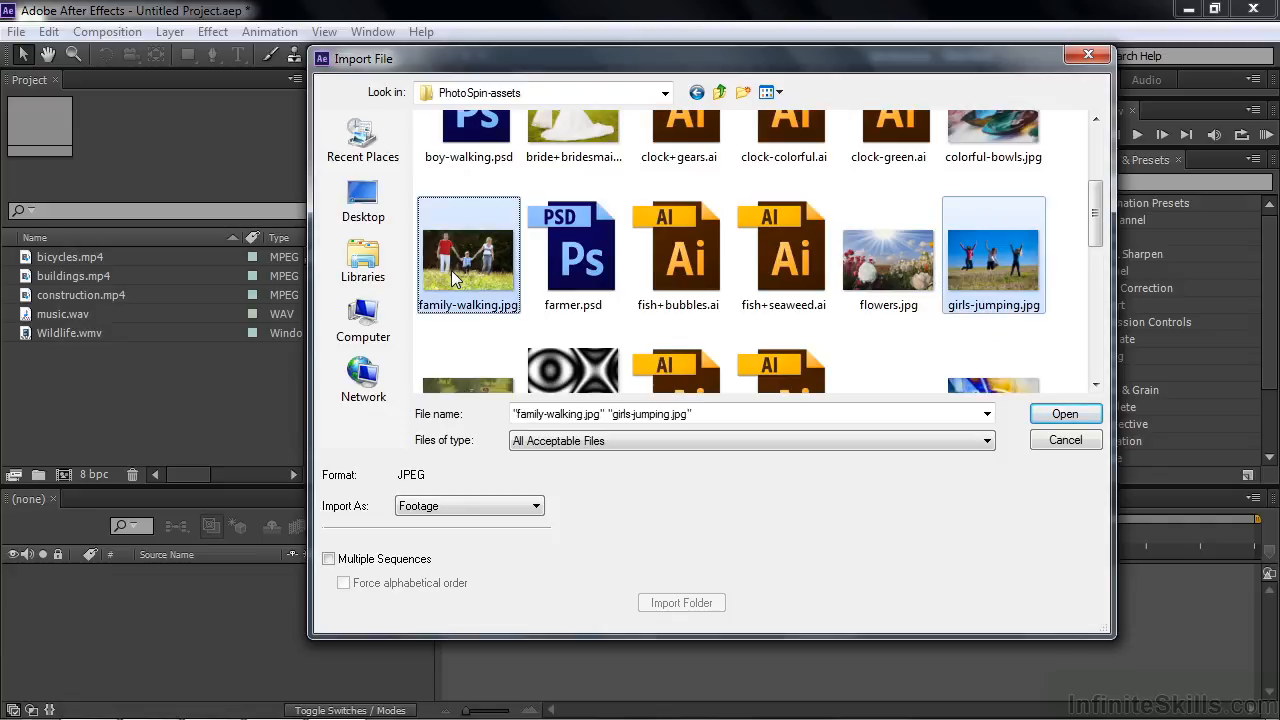
pyautogui.keyDown('ctrl'); pyautogui.click(976, 133); pyautogui.keyUp('ctrl')
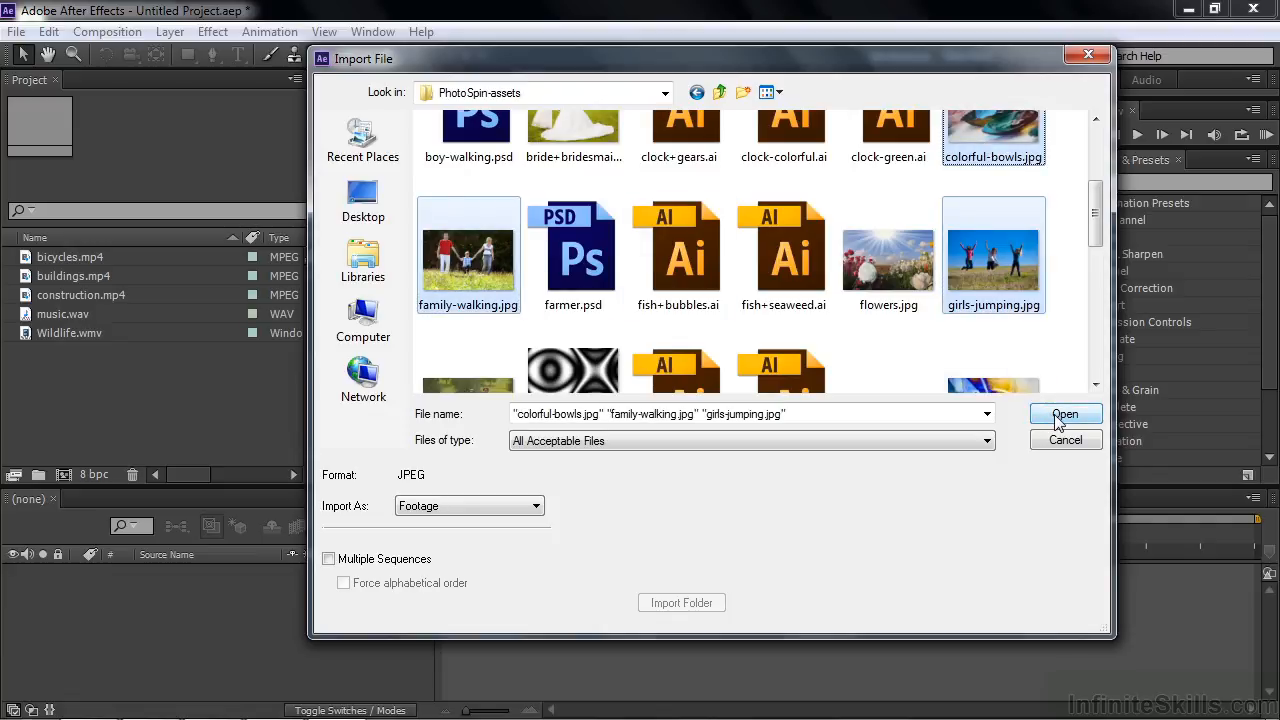
pyautogui.click(1060, 416)
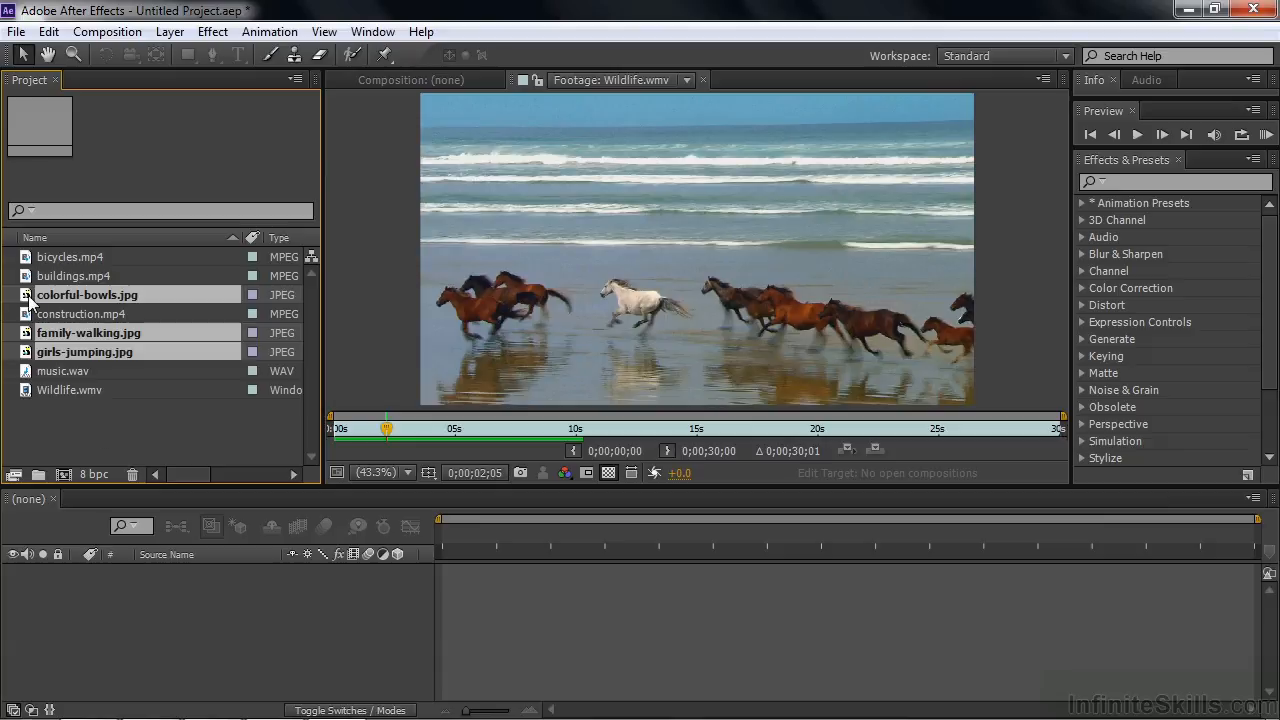
pyautogui.doubleClick(49, 352)
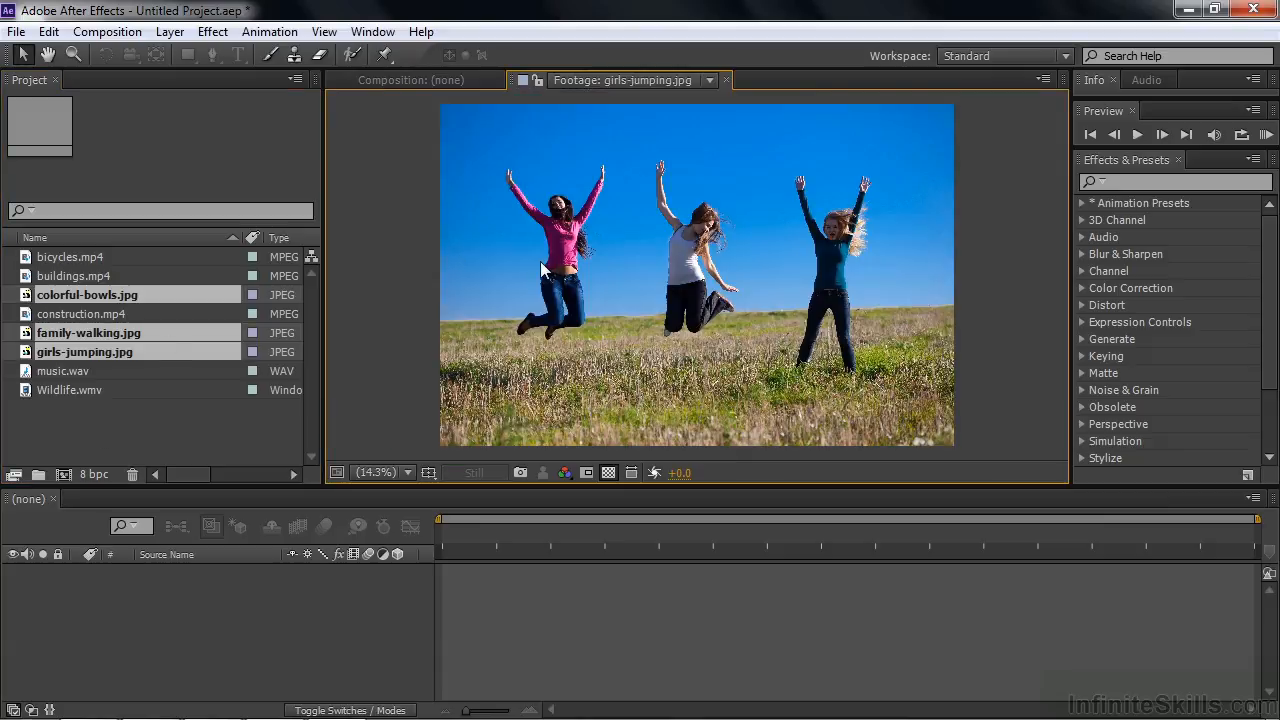
pyautogui.click(210, 437)
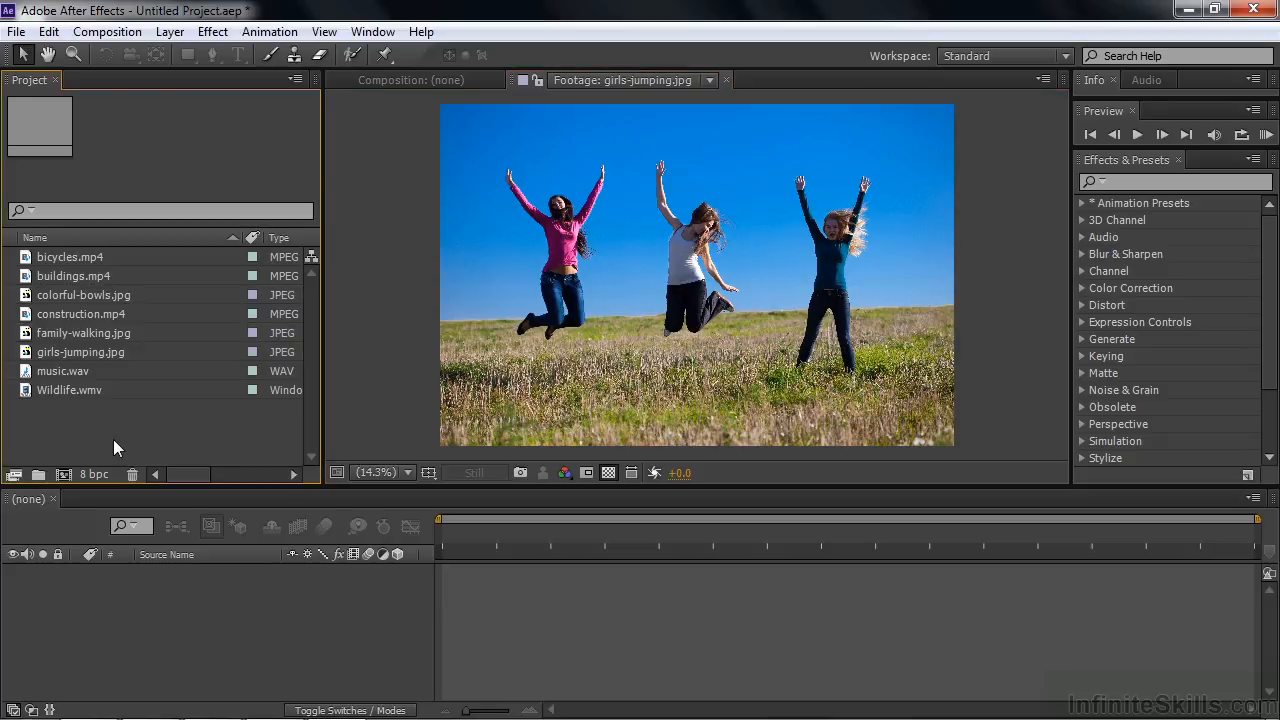
# Step: Import tennis-ball.tif from the Other assets folder in Working Files, using Guess to interpret its unlabeled alpha channel
pyautogui.doubleClick(113, 439)
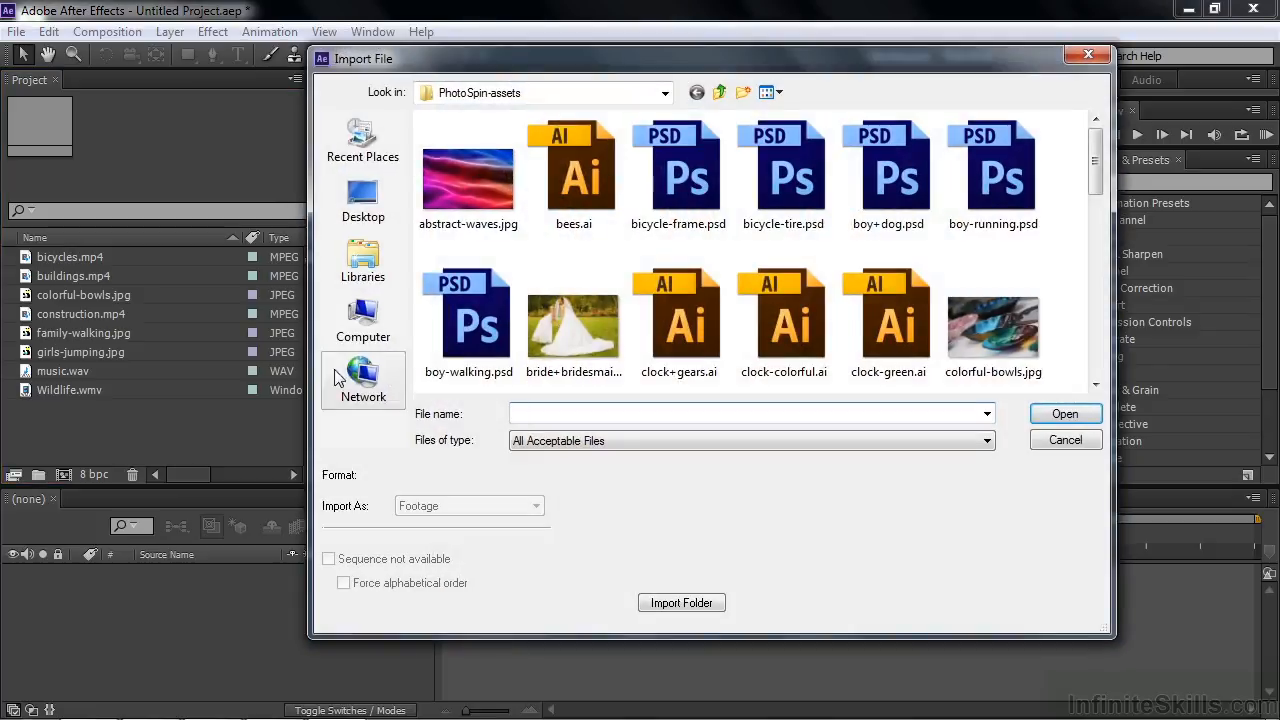
pyautogui.click(720, 93)
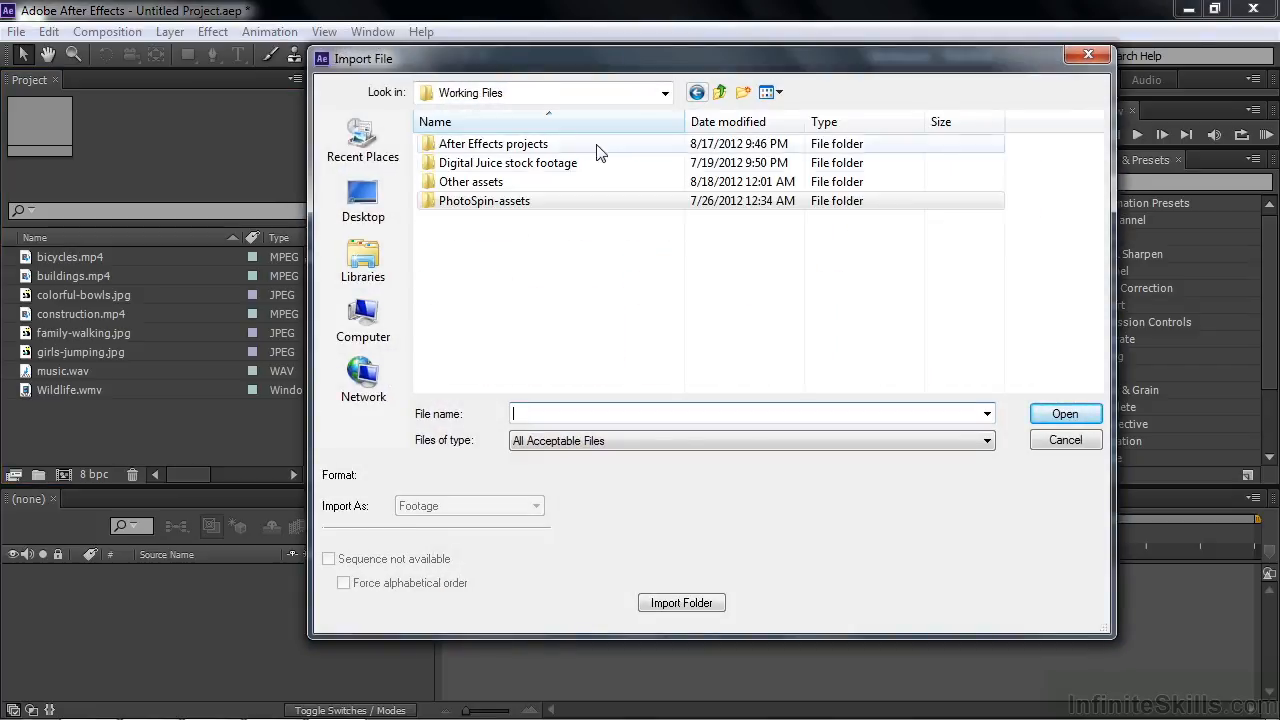
pyautogui.doubleClick(496, 186)
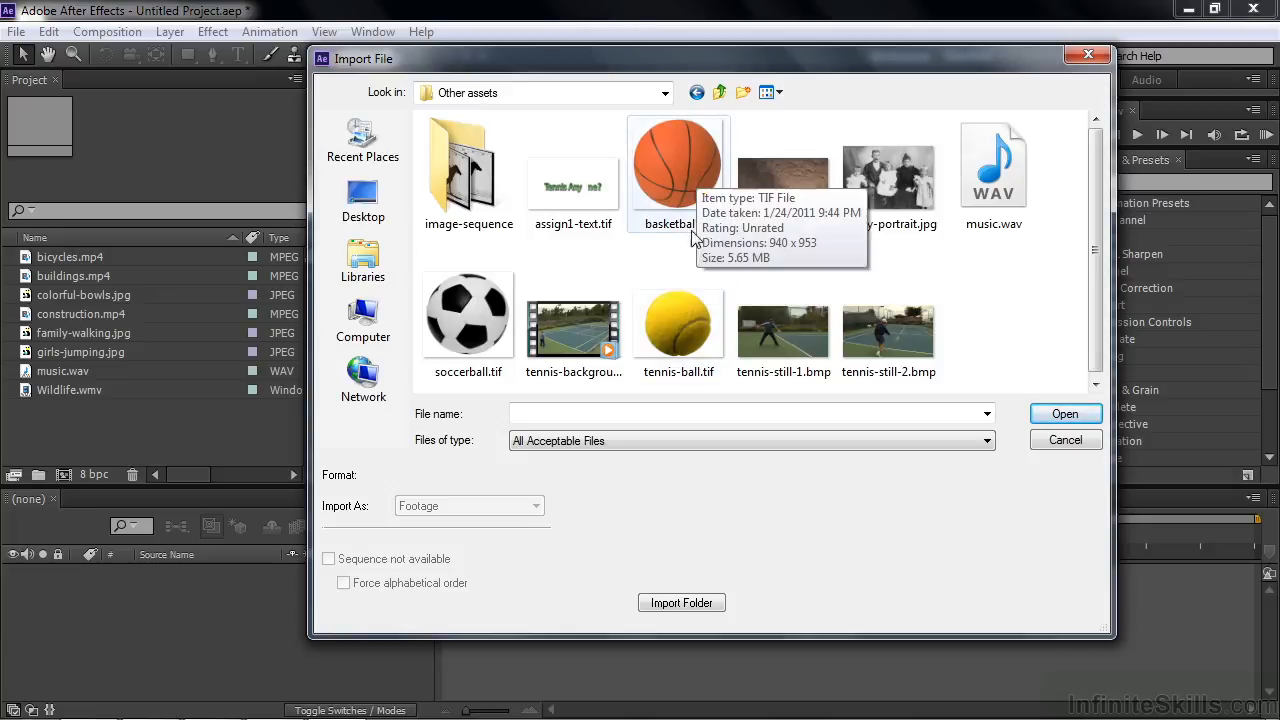
pyautogui.click(675, 322)
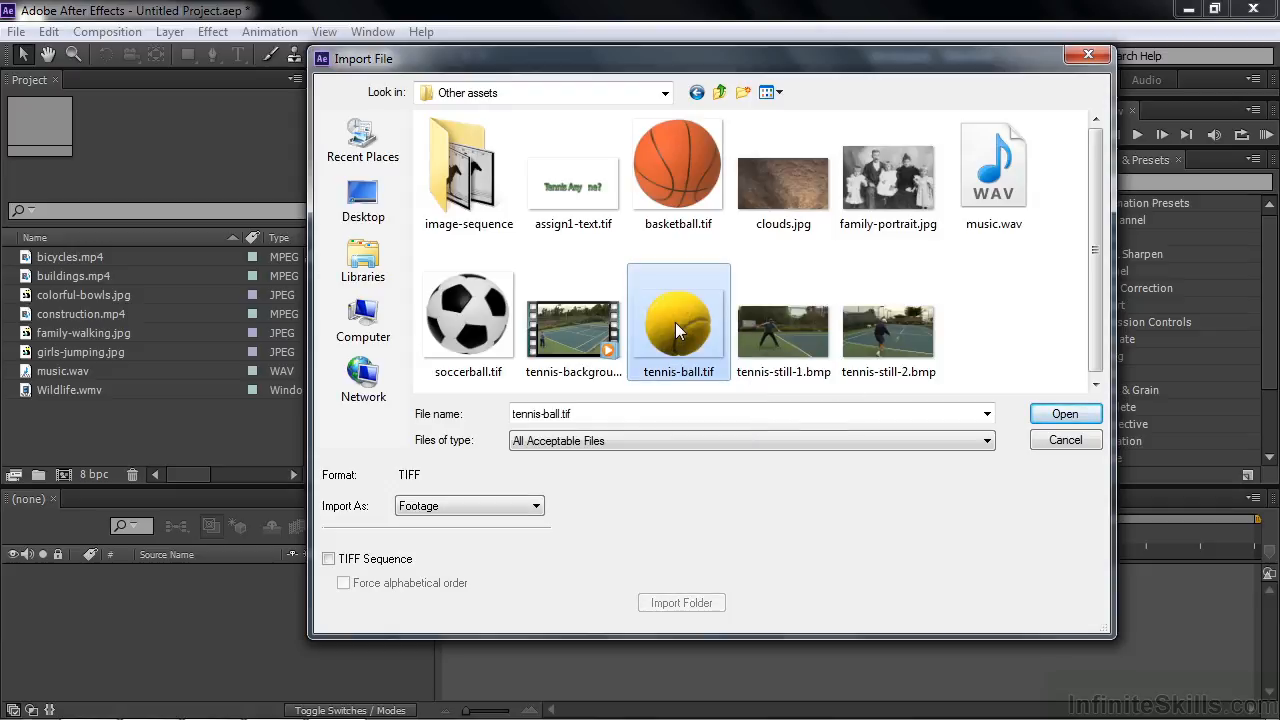
pyautogui.doubleClick(675, 322)
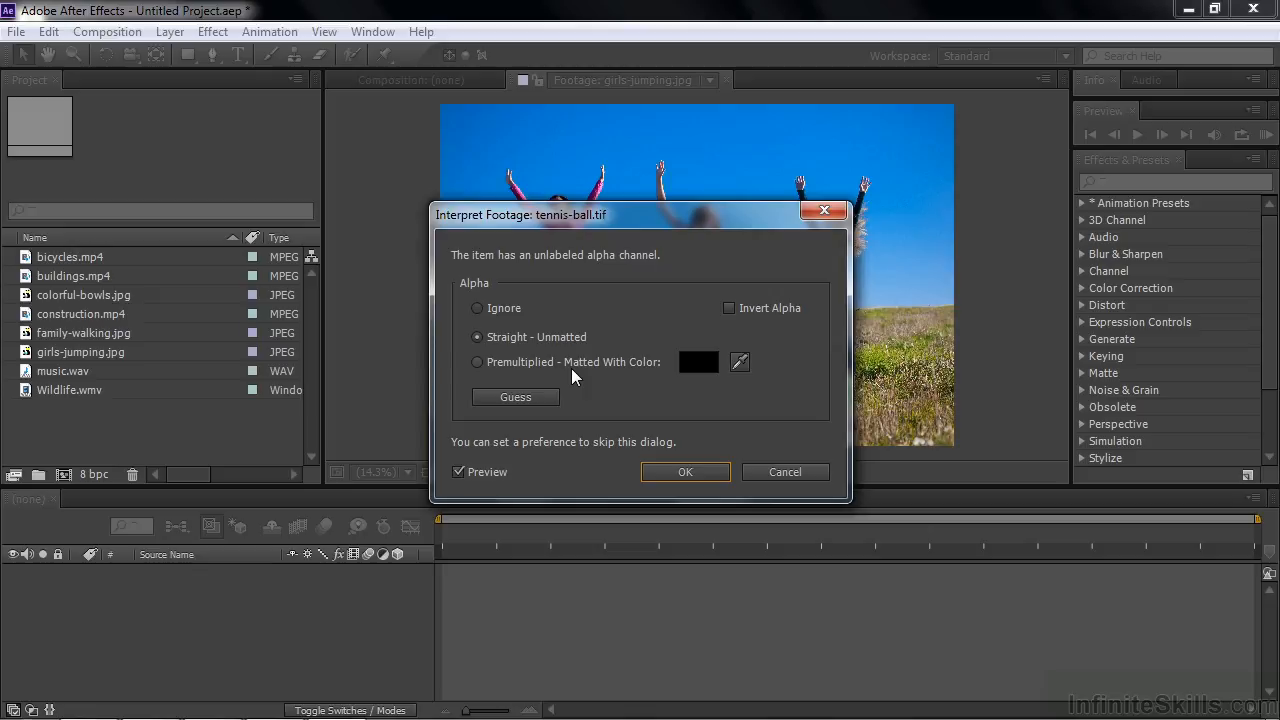
pyautogui.click(524, 399)
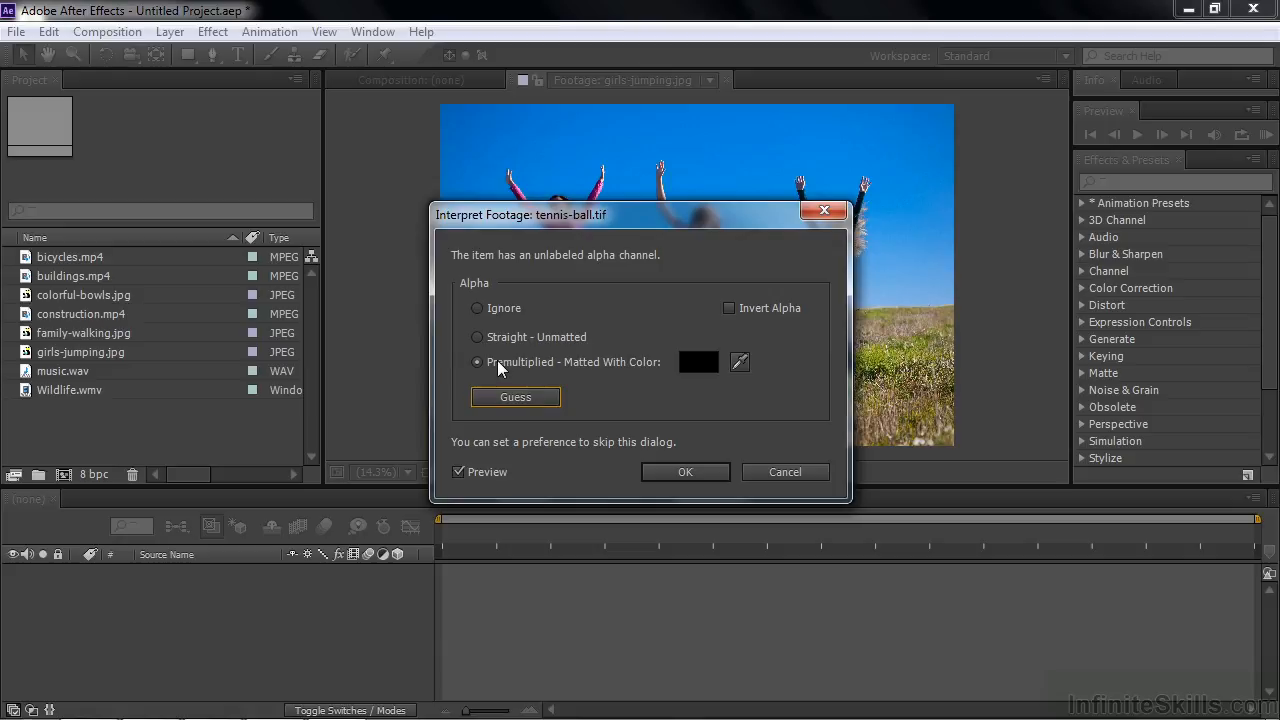
pyautogui.click(684, 476)
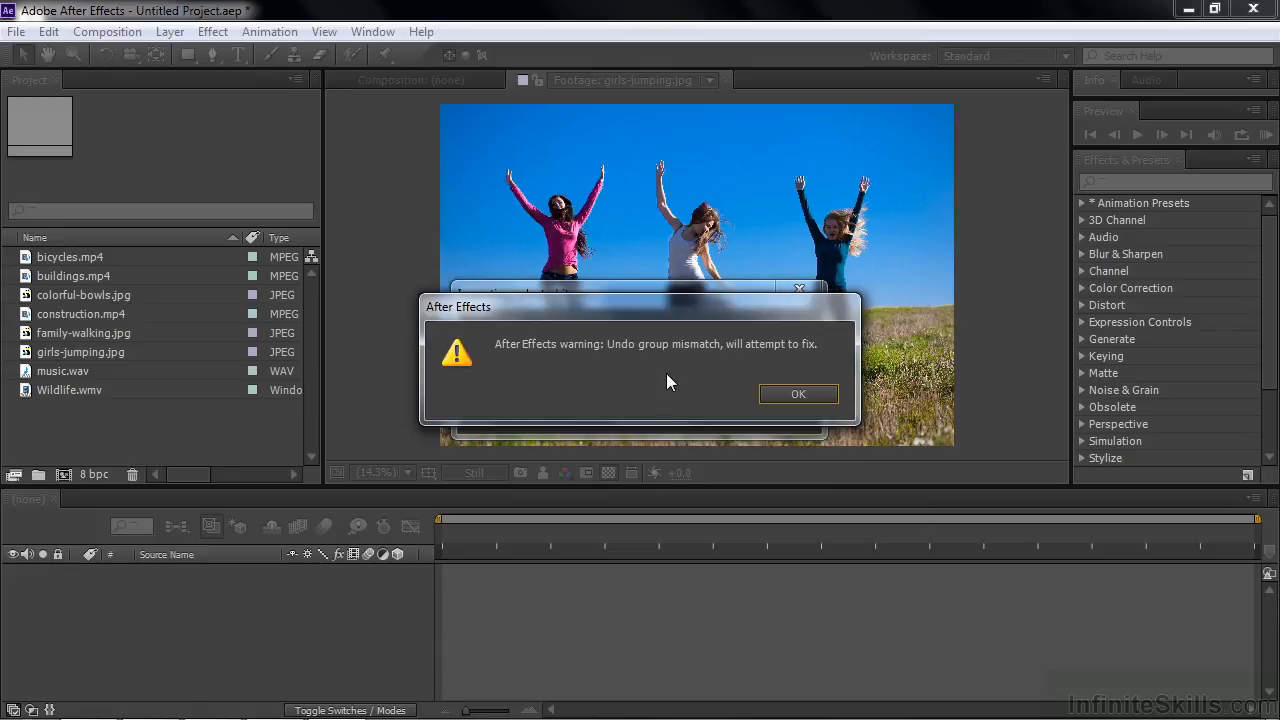
pyautogui.click(811, 396)
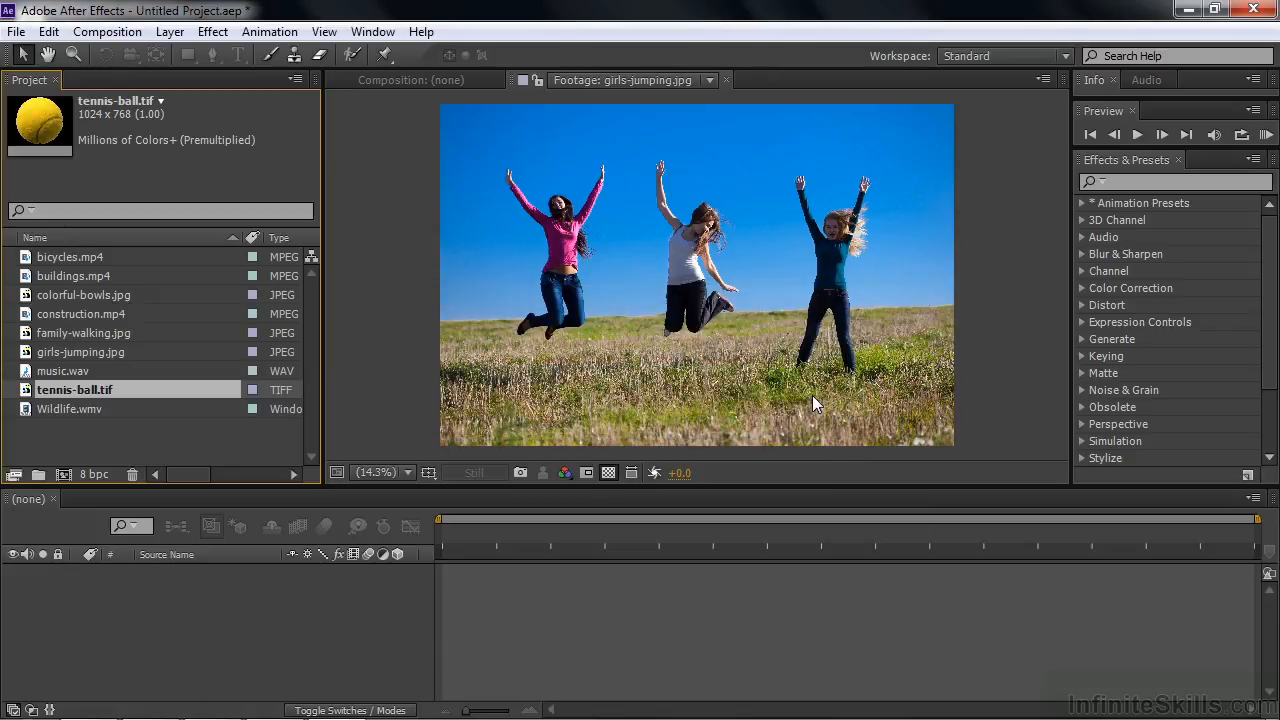
# Step: Open tennis-ball.tif in the Footage viewer and examine the ball's left edge against the transparency grid at 200%
pyautogui.doubleClick(26, 390)
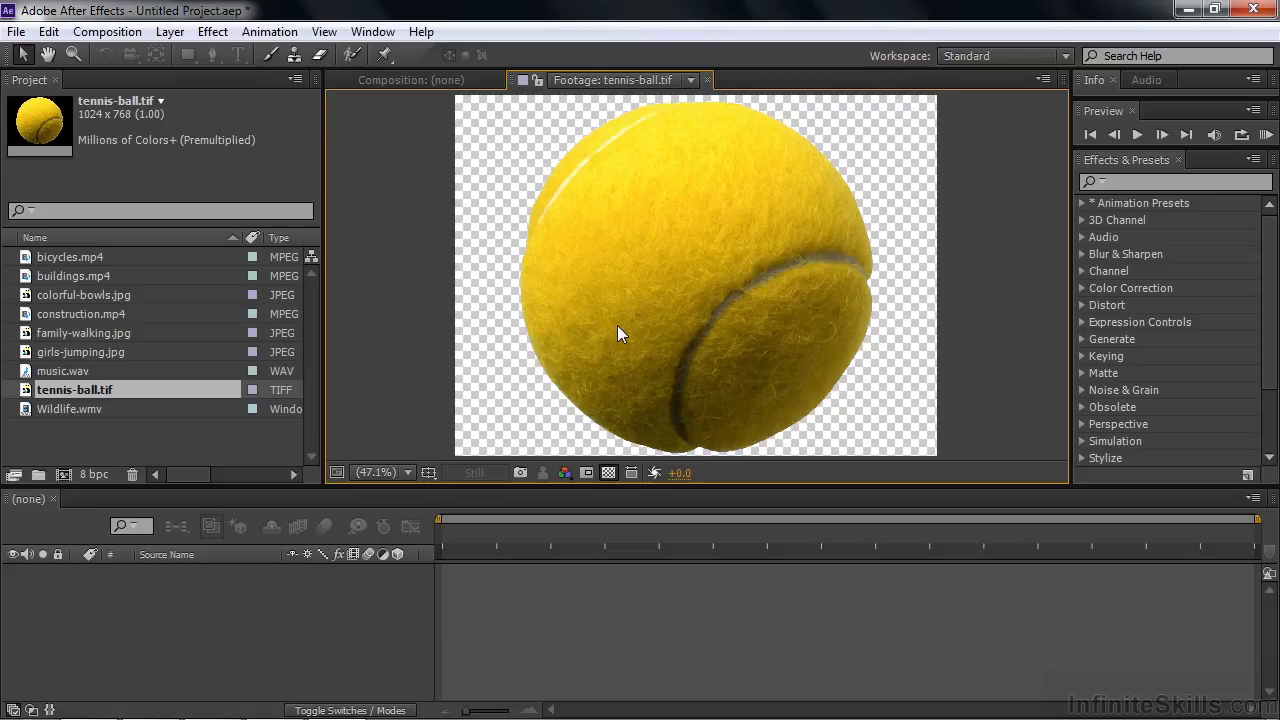
pyautogui.scroll(3, 617, 325)
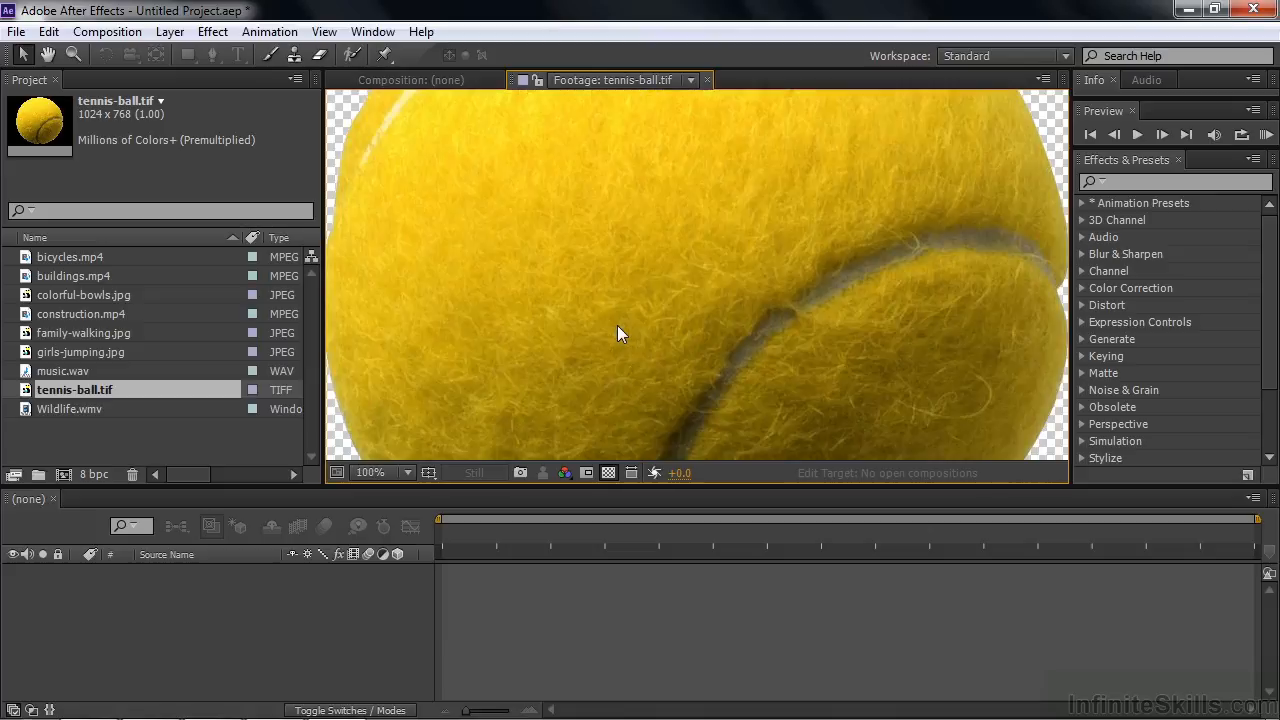
pyautogui.scroll(1, 617, 333)
pyautogui.press('h')
pyautogui.moveTo(380, 314); pyautogui.dragTo(894, 322)
pyautogui.press('v')
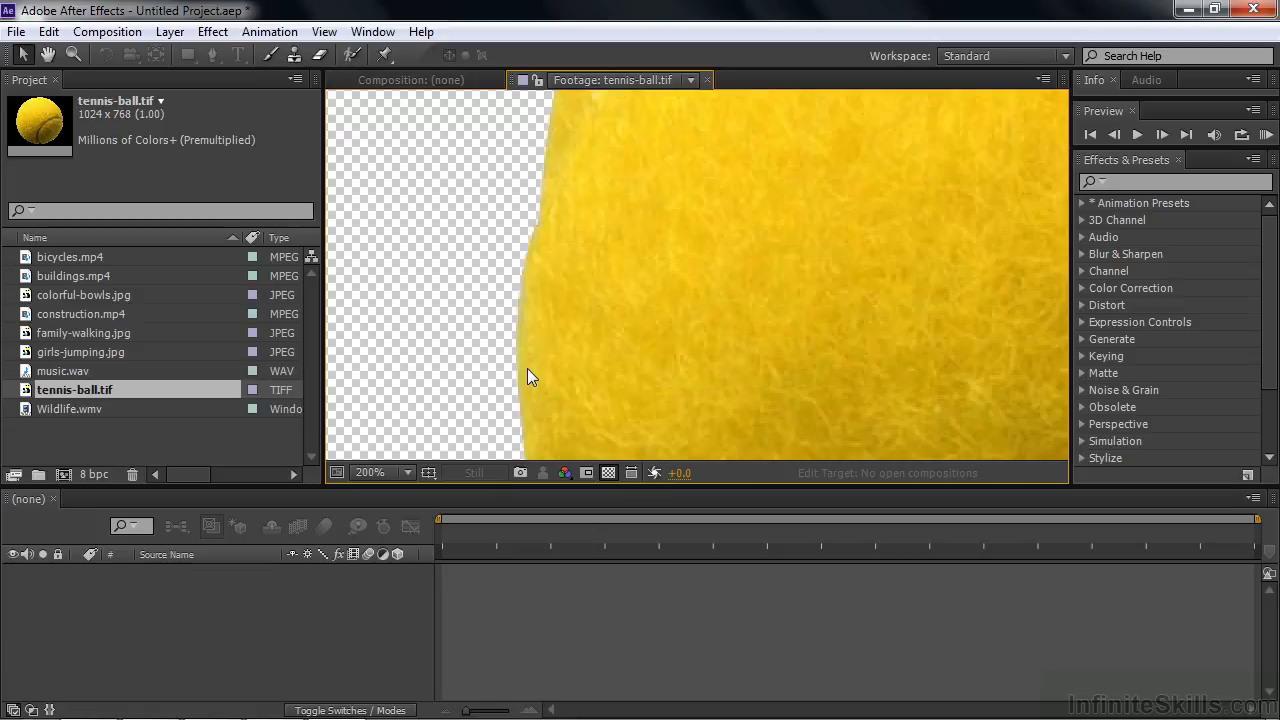
# Step: Reinterpret tennis-ball.tif's alpha channel as Straight - Unmatted and inspect the ball's left edge against the transparency grid
pyautogui.click(25, 394)
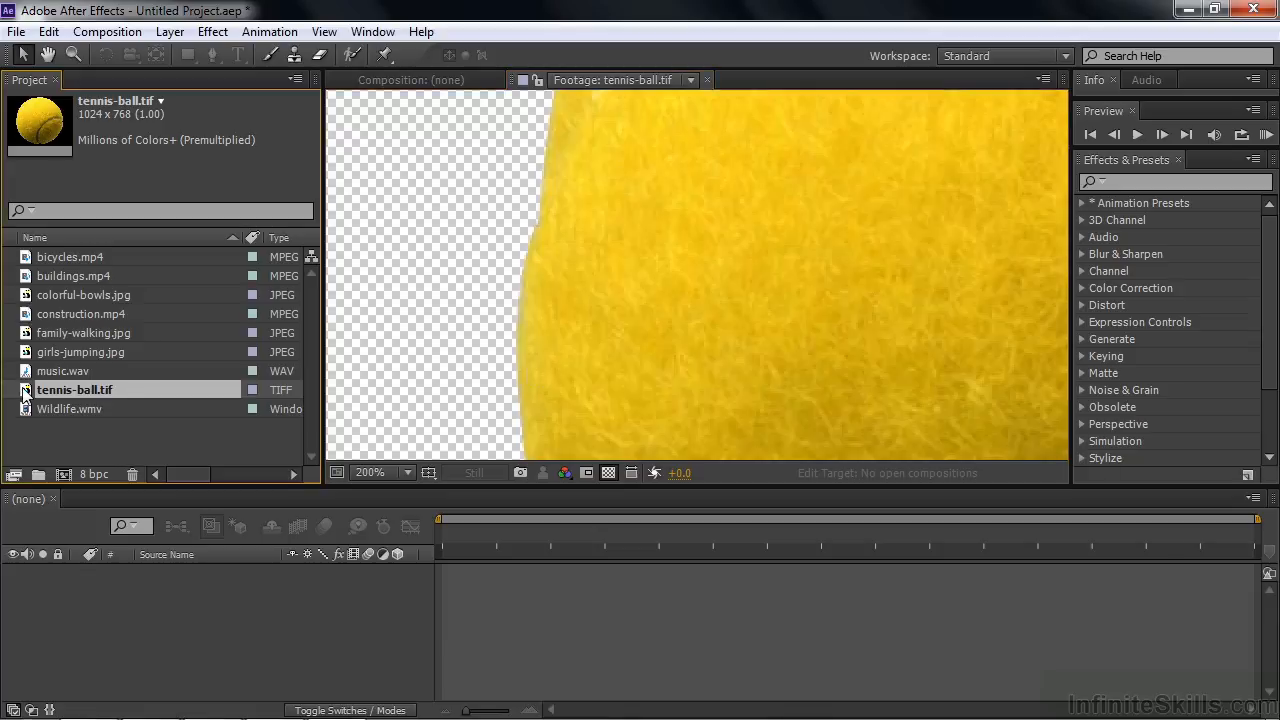
pyautogui.rightClick(25, 394)
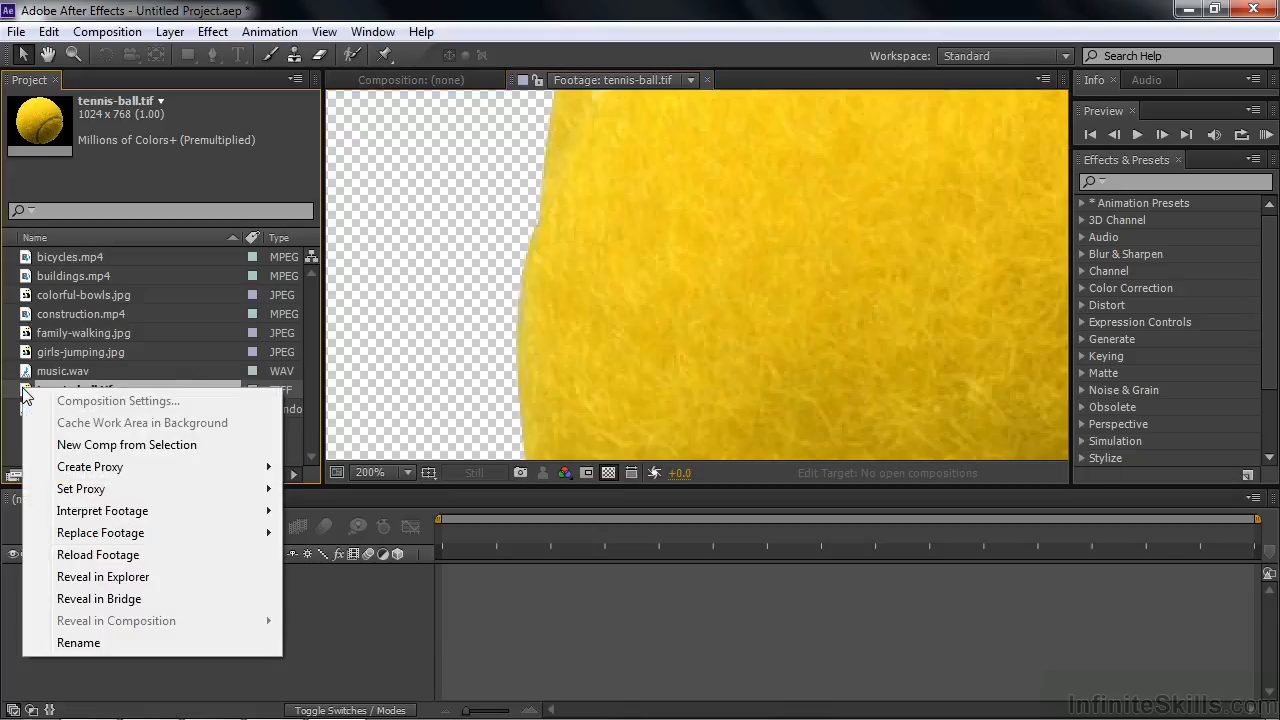
pyautogui.moveTo(100, 513)
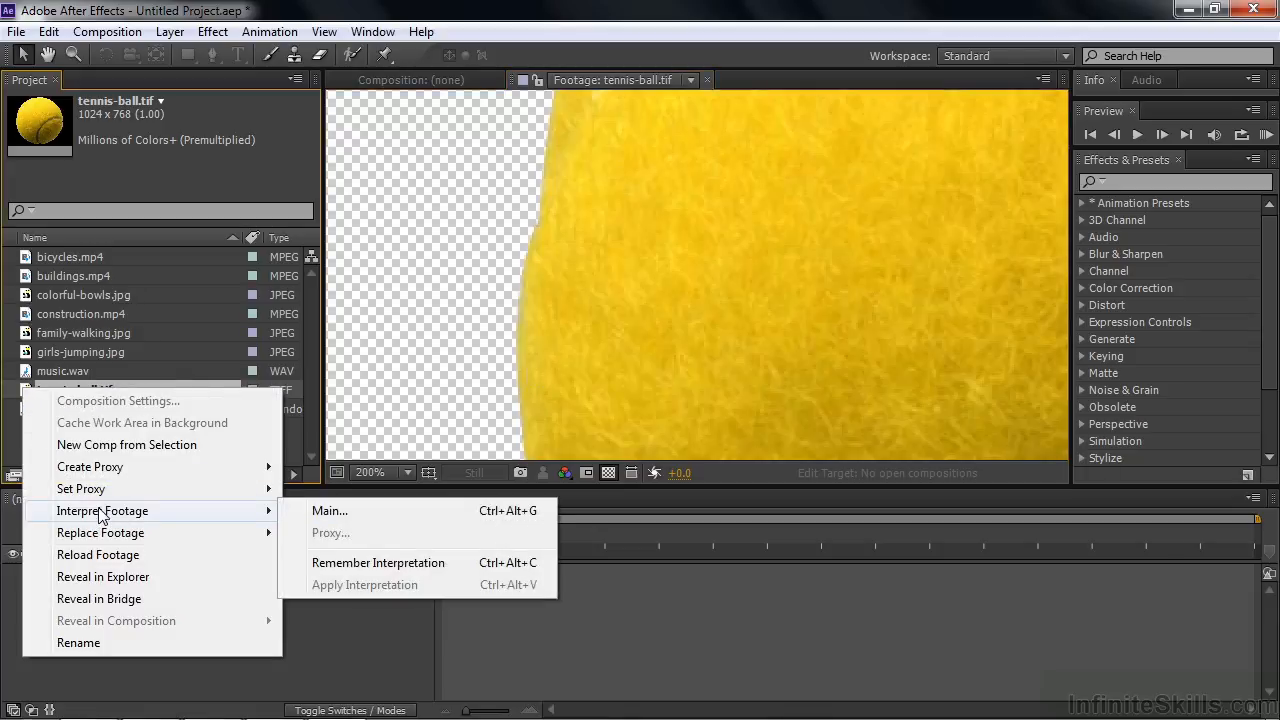
pyautogui.click(359, 512)
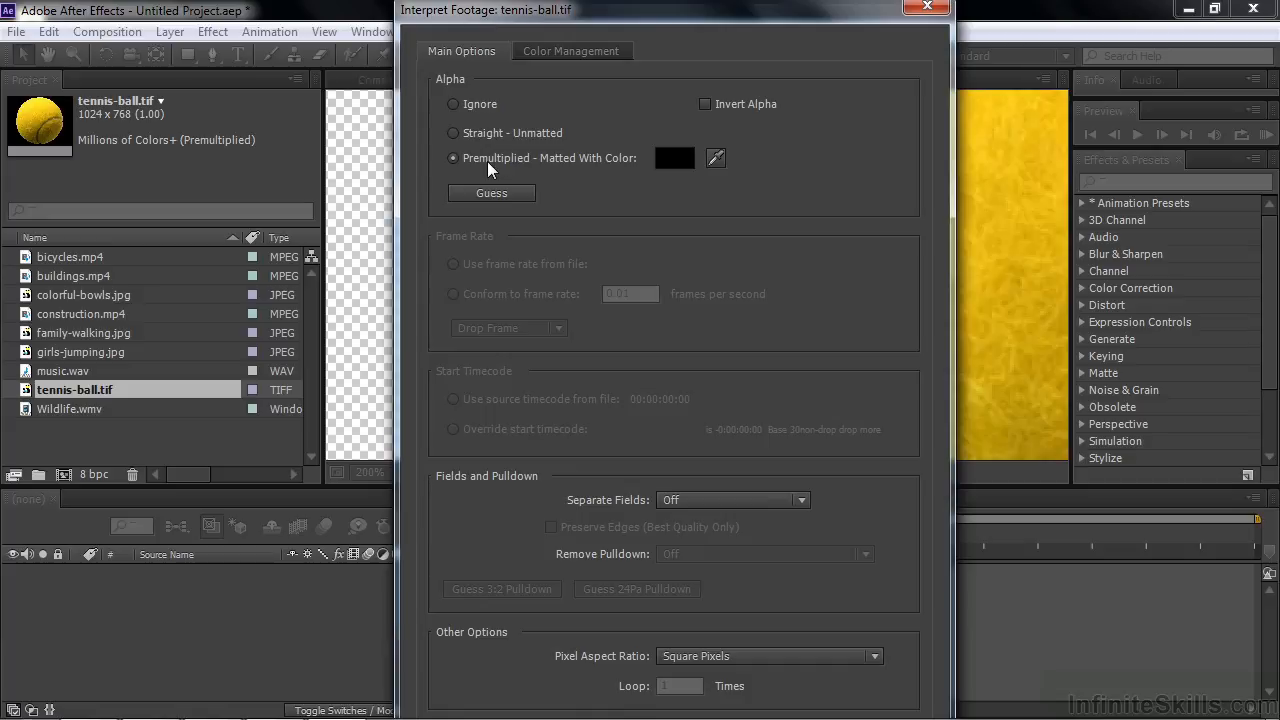
pyautogui.click(457, 134)
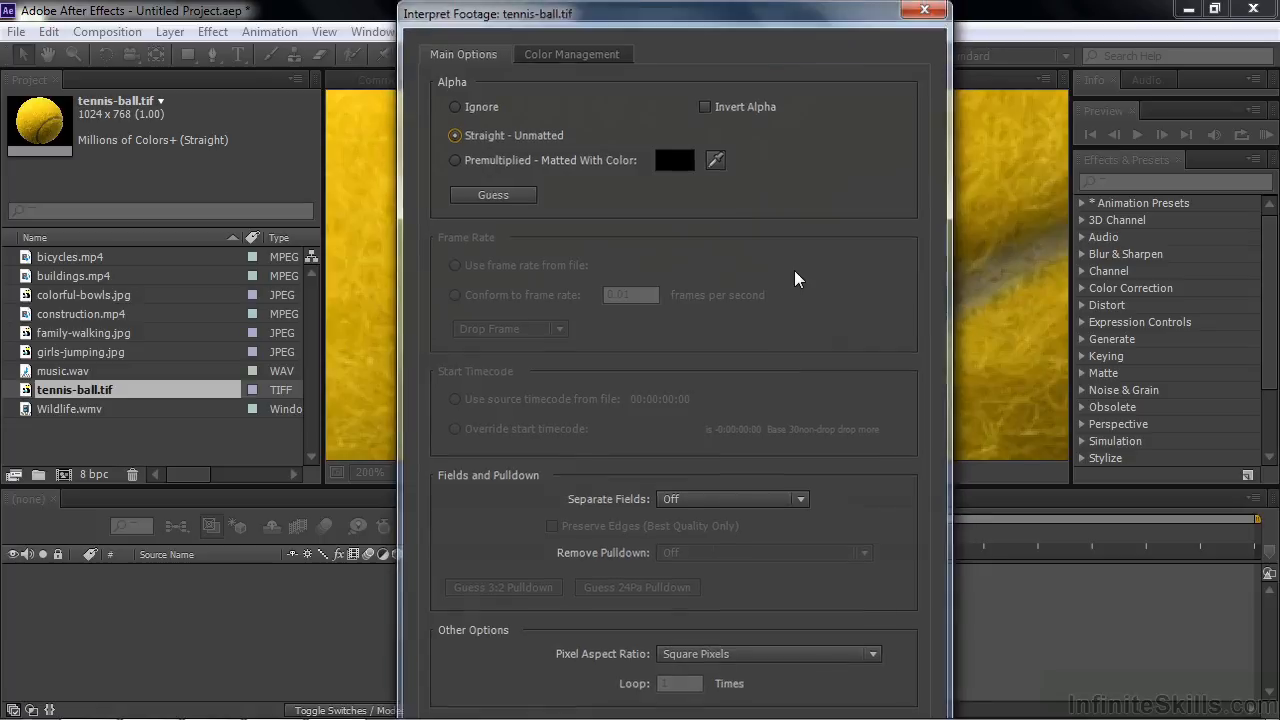
pyautogui.press('Return')
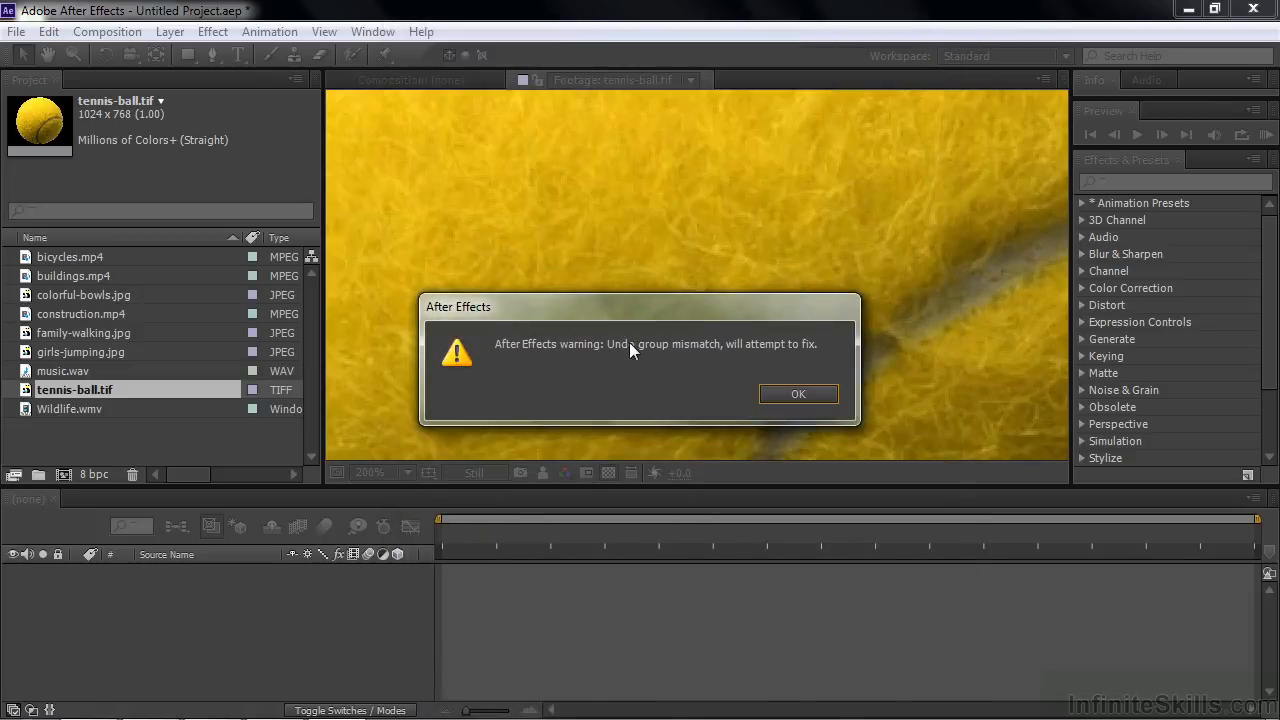
pyautogui.click(796, 395)
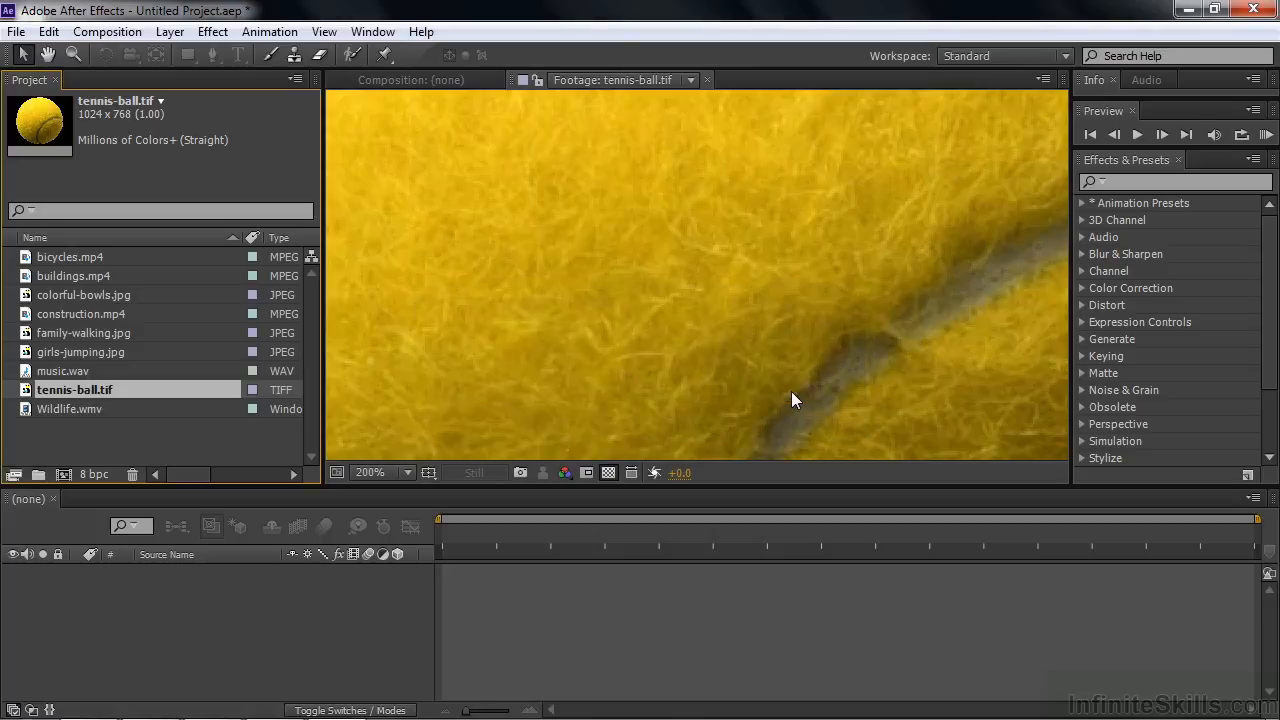
pyautogui.press('h')
pyautogui.moveTo(437, 297); pyautogui.dragTo(551, 295)
pyautogui.press('v')
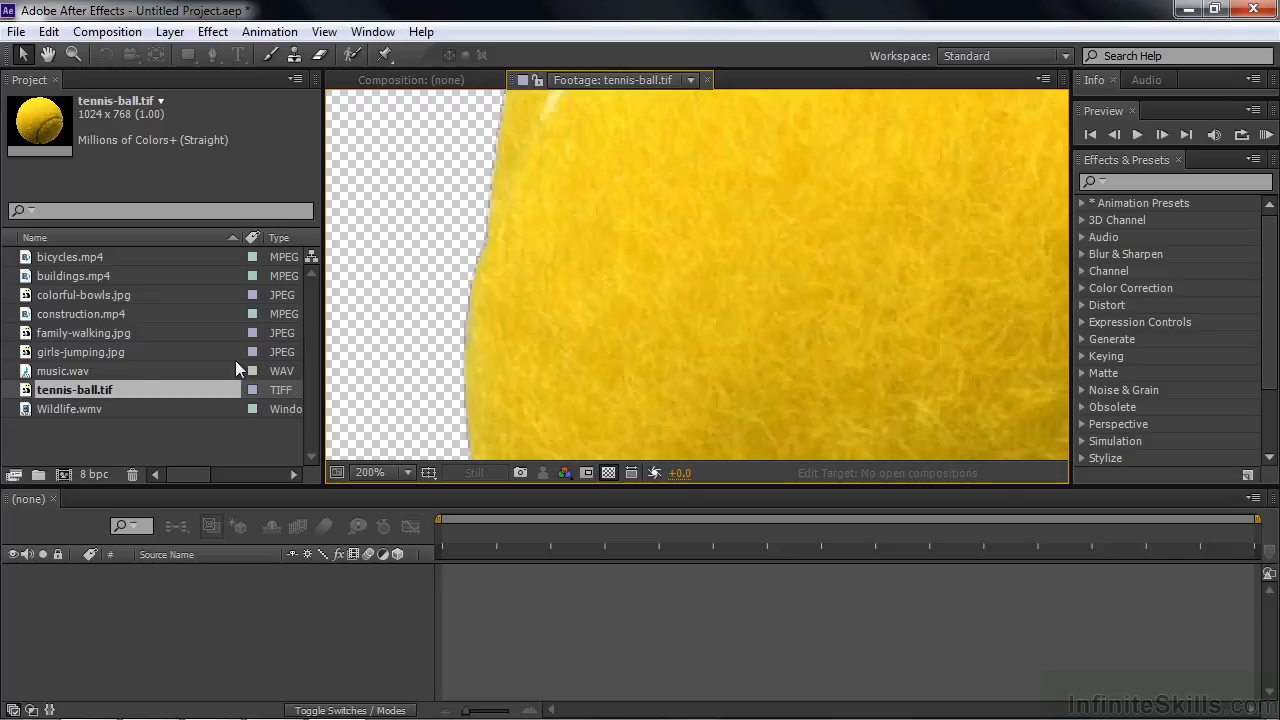
# Step: Use Guess to reinterpret tennis-ball.tif's alpha channel, and check the ball's left edge against the transparency grid
pyautogui.rightClick(25, 389)
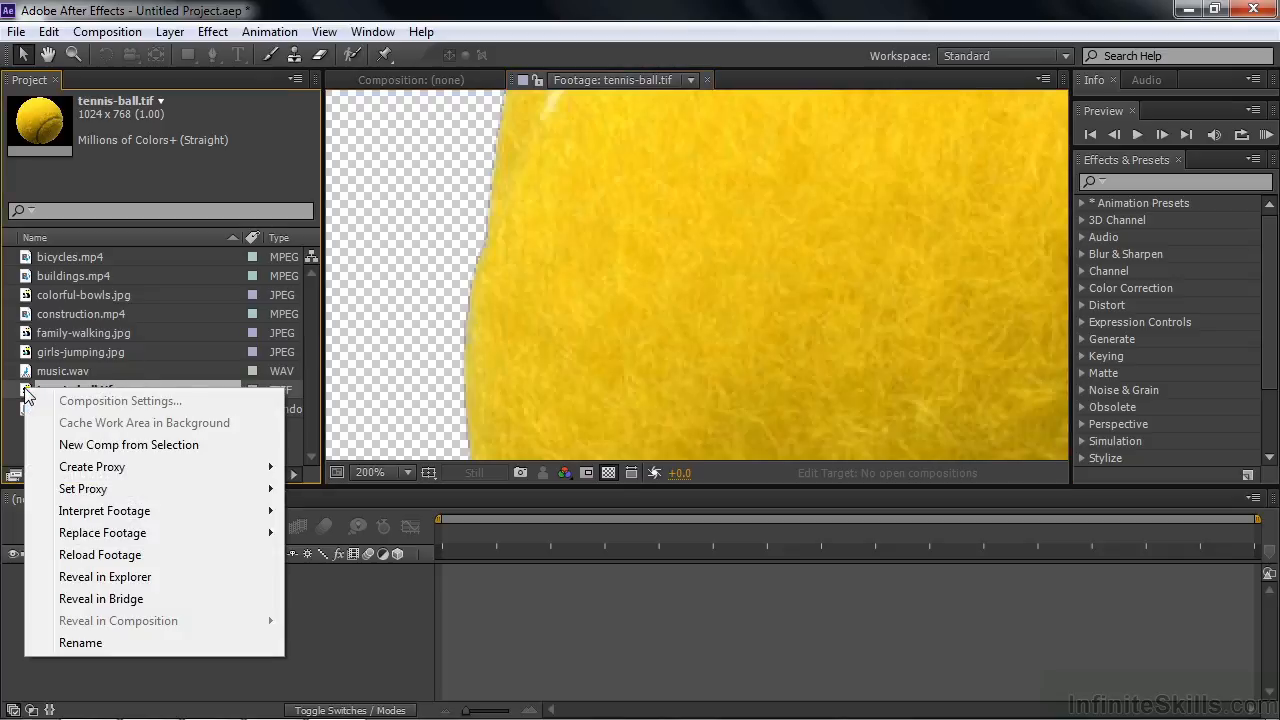
pyautogui.moveTo(104, 511)
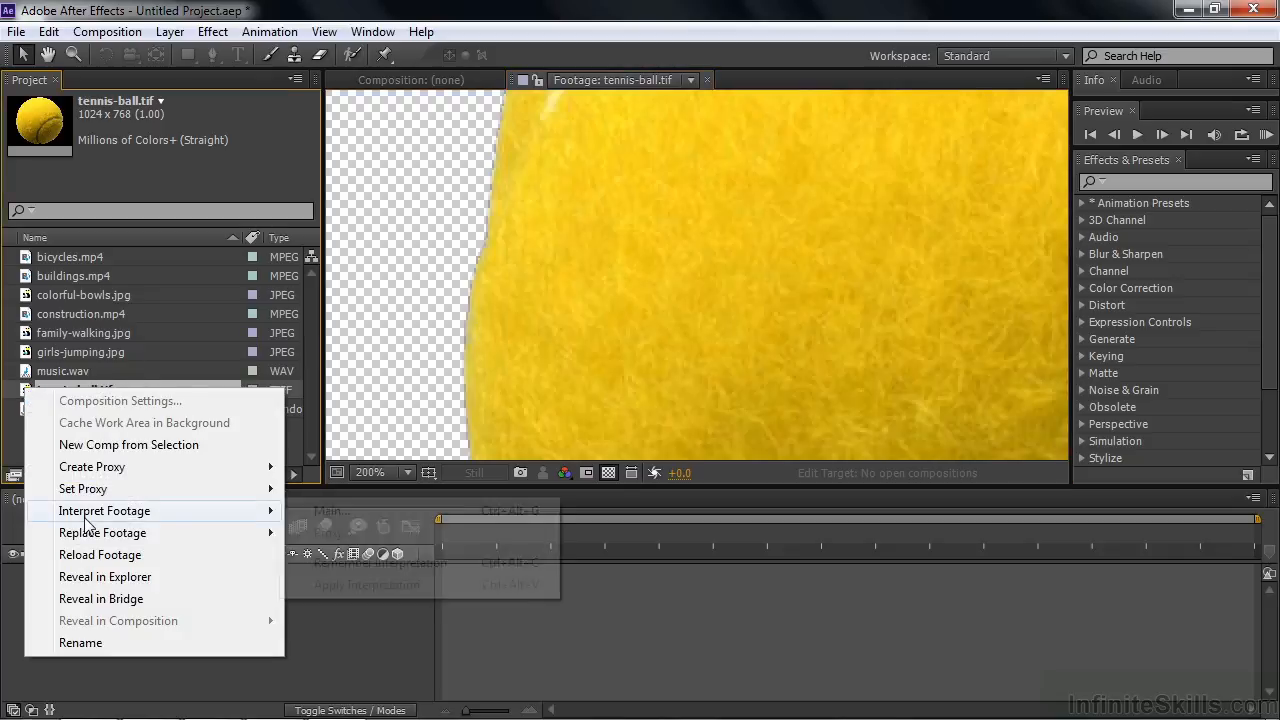
pyautogui.click(356, 511)
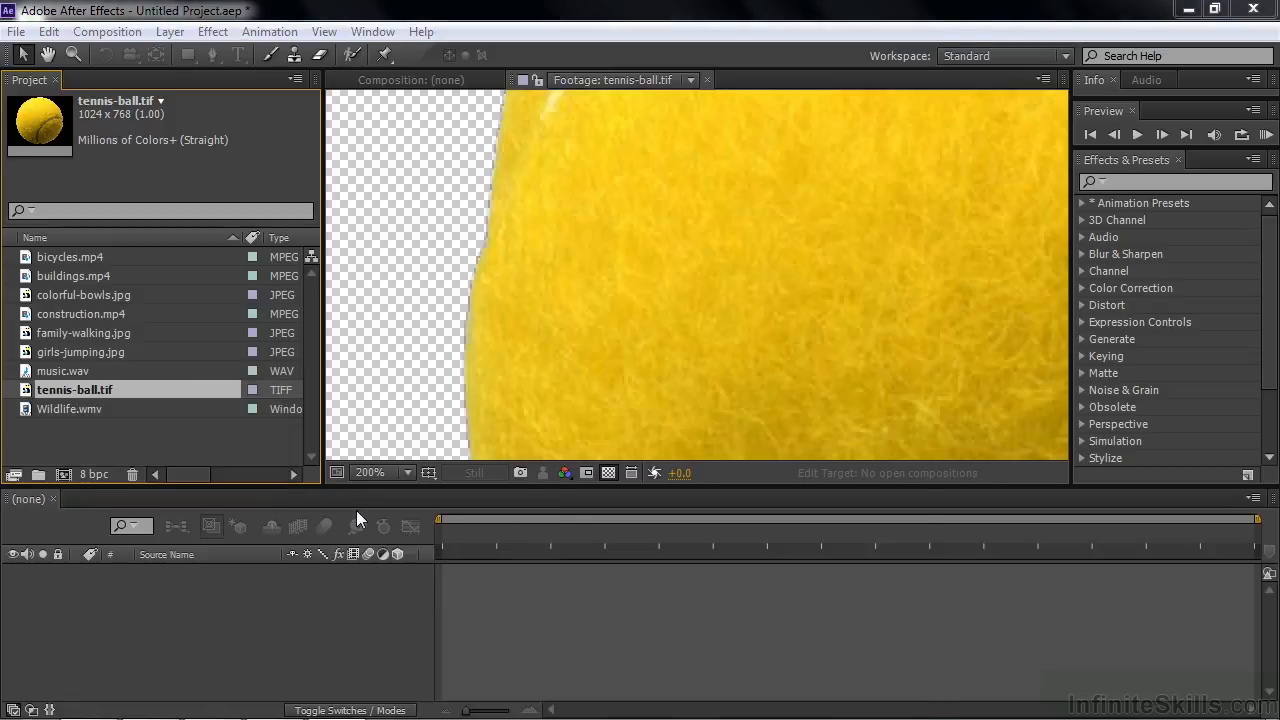
pyautogui.click(464, 194)
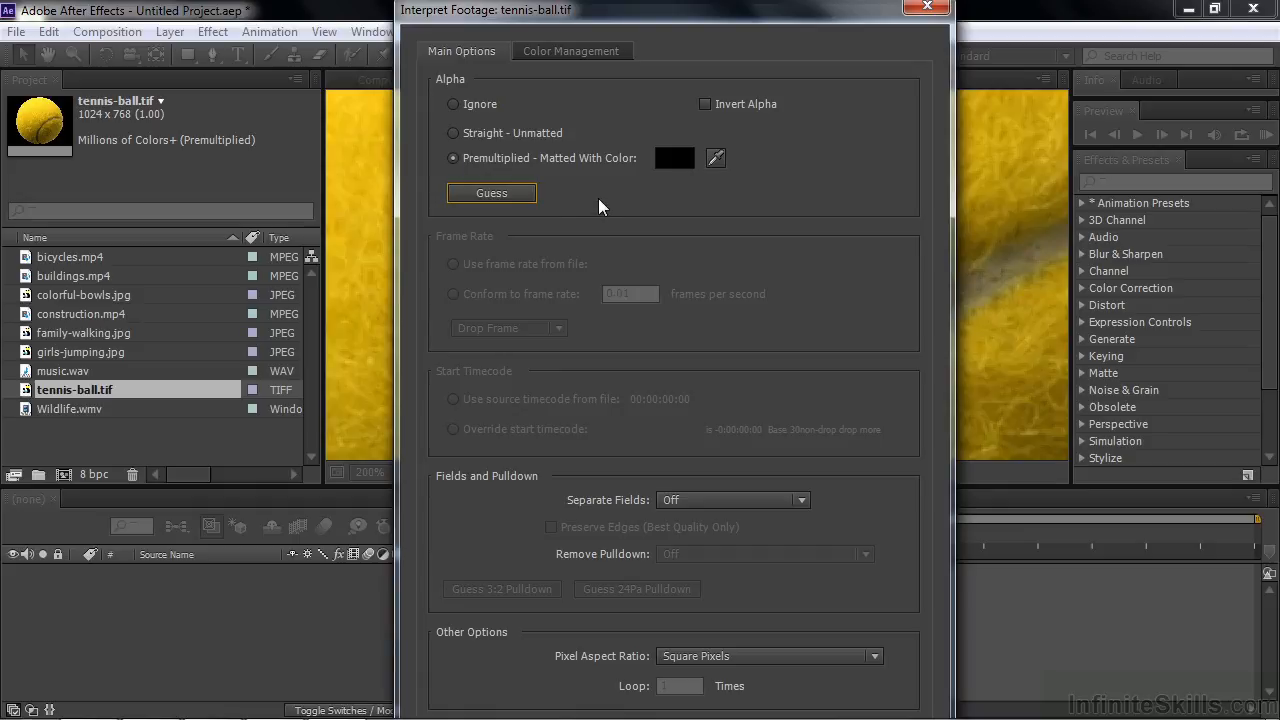
pyautogui.press('Tab')
pyautogui.press('Tab')
pyautogui.press('Tab')
pyautogui.press('Return')
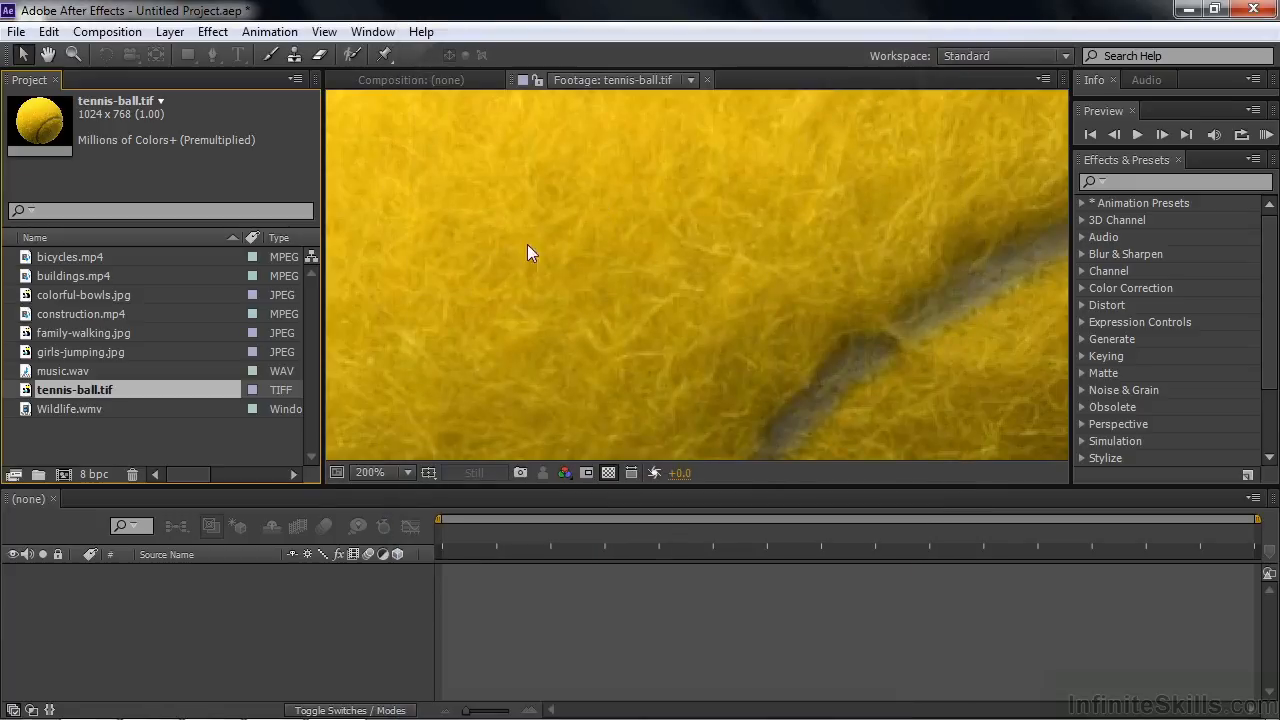
pyautogui.press('h')
pyautogui.moveTo(503, 274); pyautogui.dragTo(917, 309)
pyautogui.press('v')
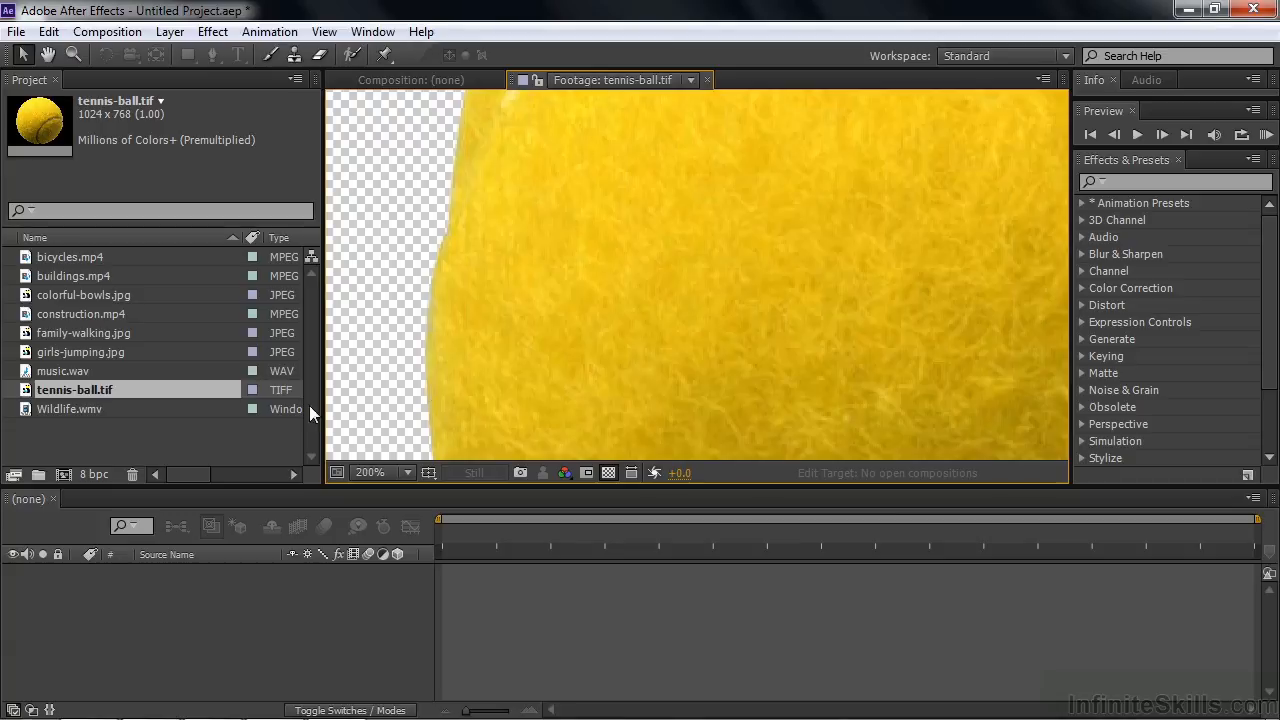
# Step: Import the frames in the image-sequence folder of Other assets as a TIFF Sequence starting from sequence-1.tif, set to import as Footage
pyautogui.doubleClick(99, 437)
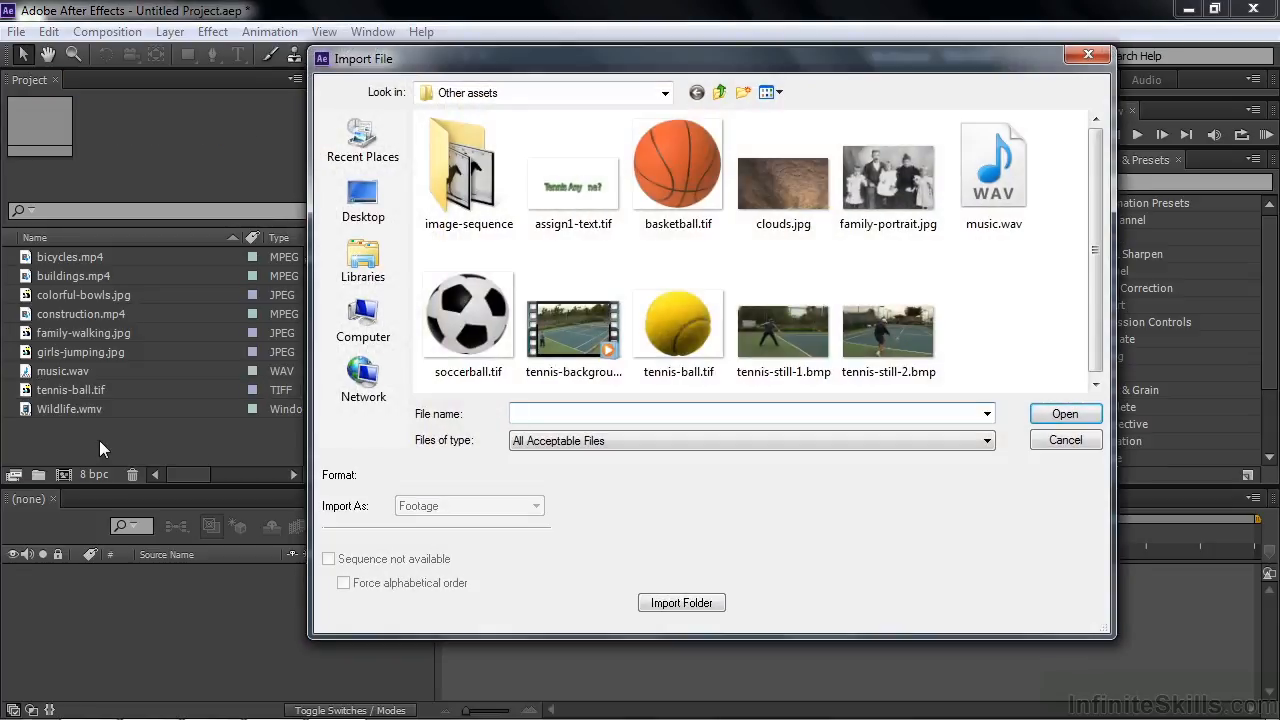
pyautogui.doubleClick(466, 160)
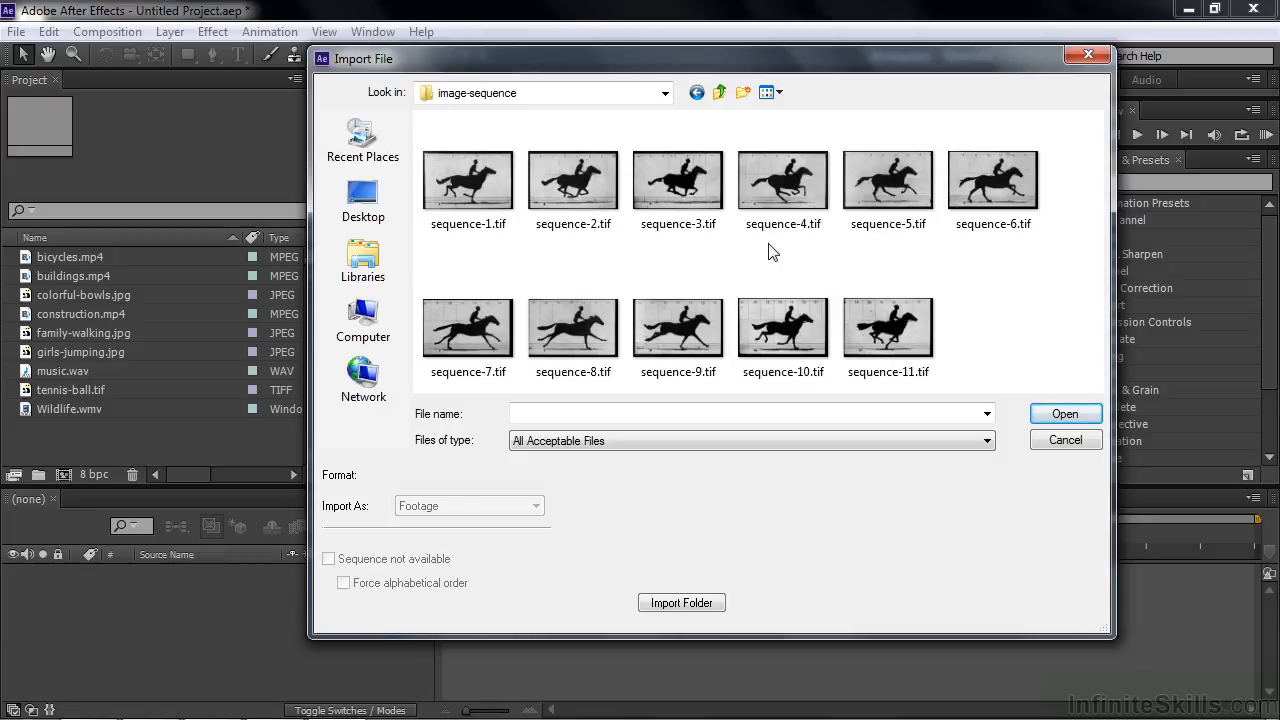
pyautogui.click(457, 190)
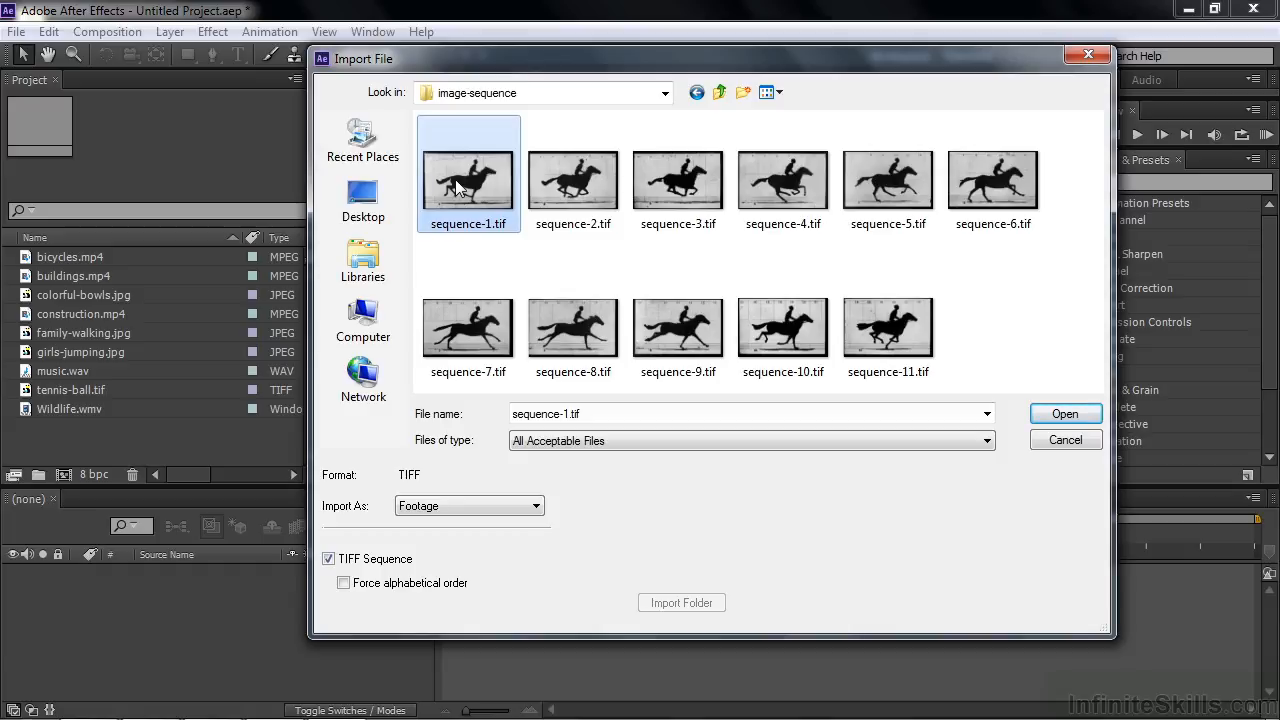
pyautogui.click(329, 558)
pyautogui.click(329, 558)
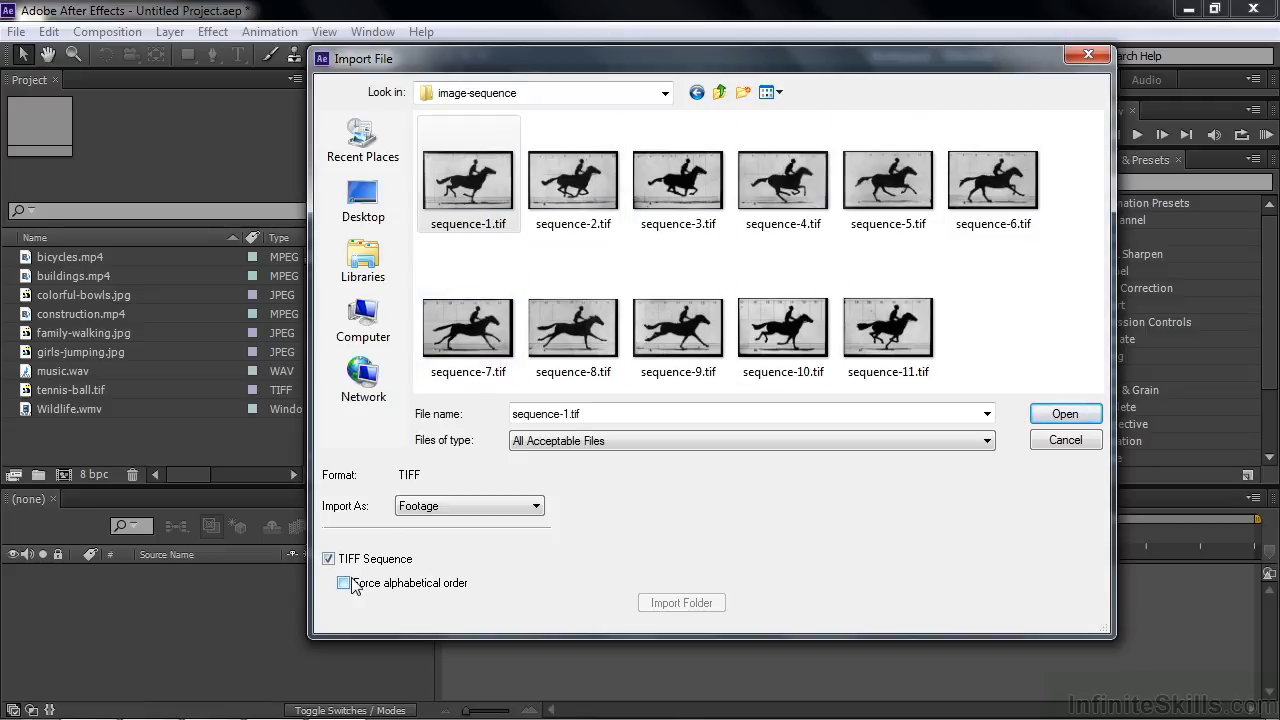
pyautogui.click(535, 506)
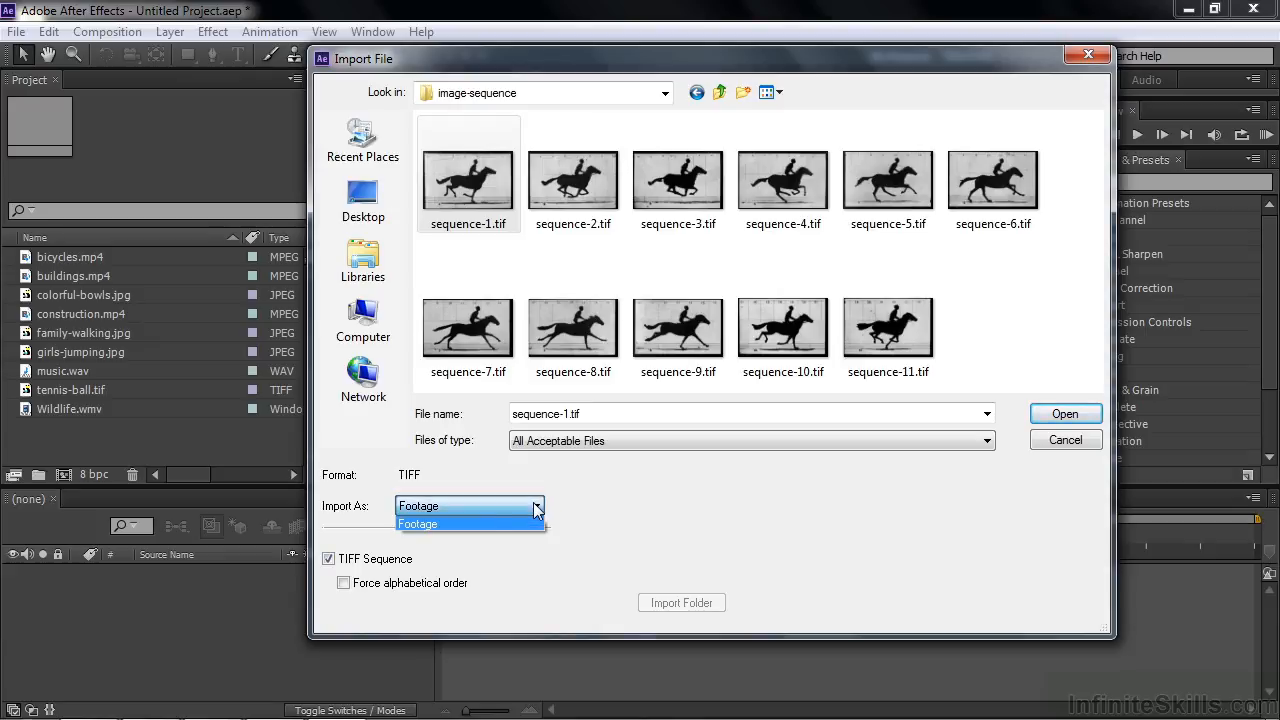
pyautogui.click(474, 526)
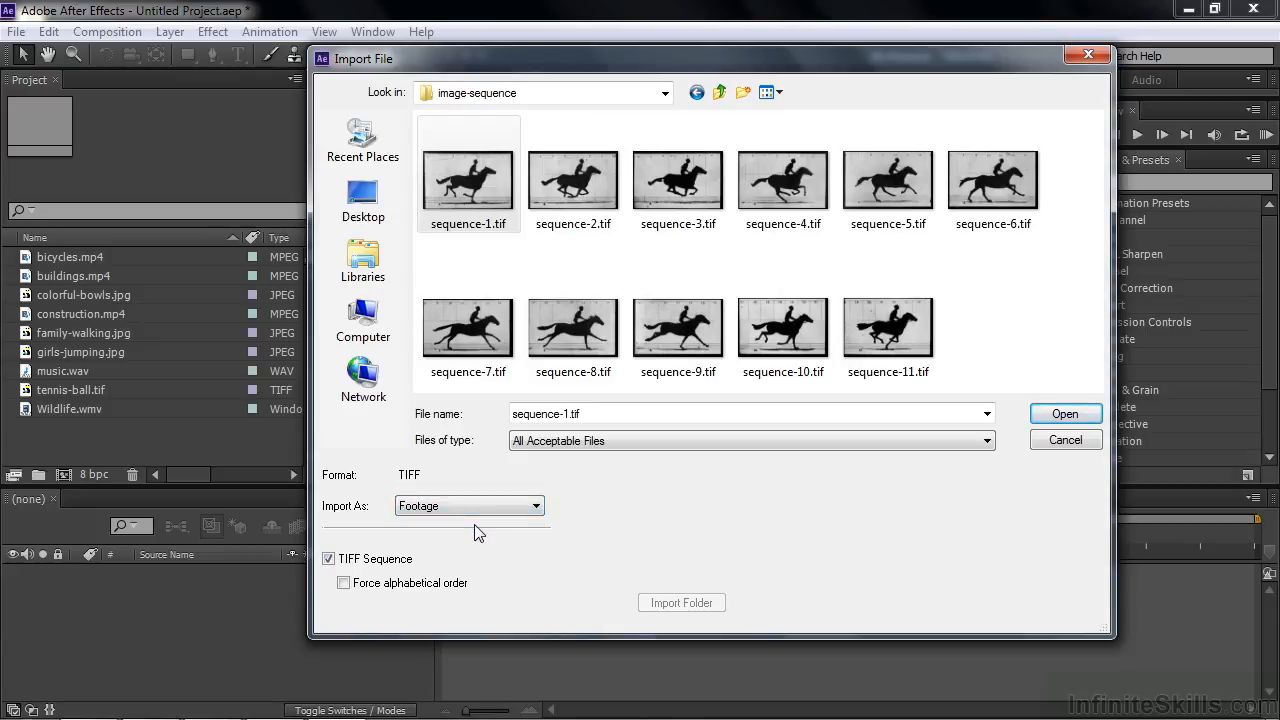
pyautogui.click(1080, 415)
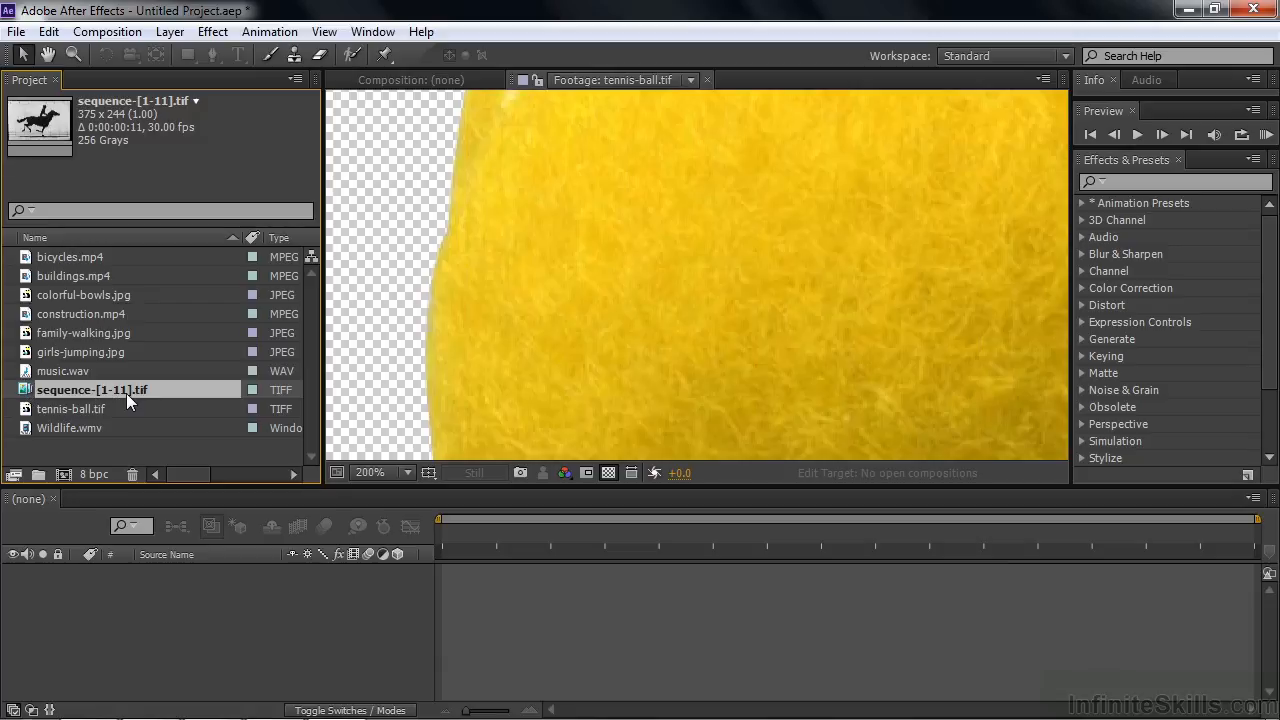
# Step: Open sequence-[1-11].tif in the Footage viewer and play it with the image fitted to the viewer
pyautogui.doubleClick(50, 390)
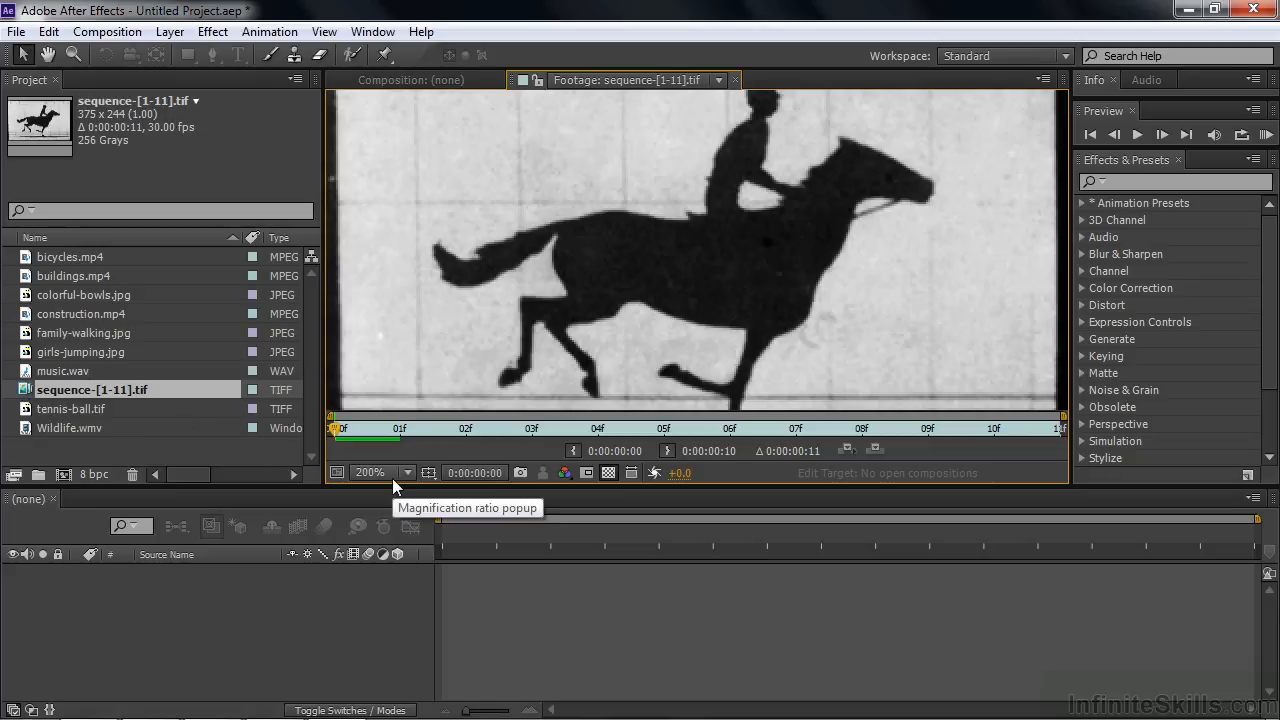
pyautogui.hotkey('shift', '/')
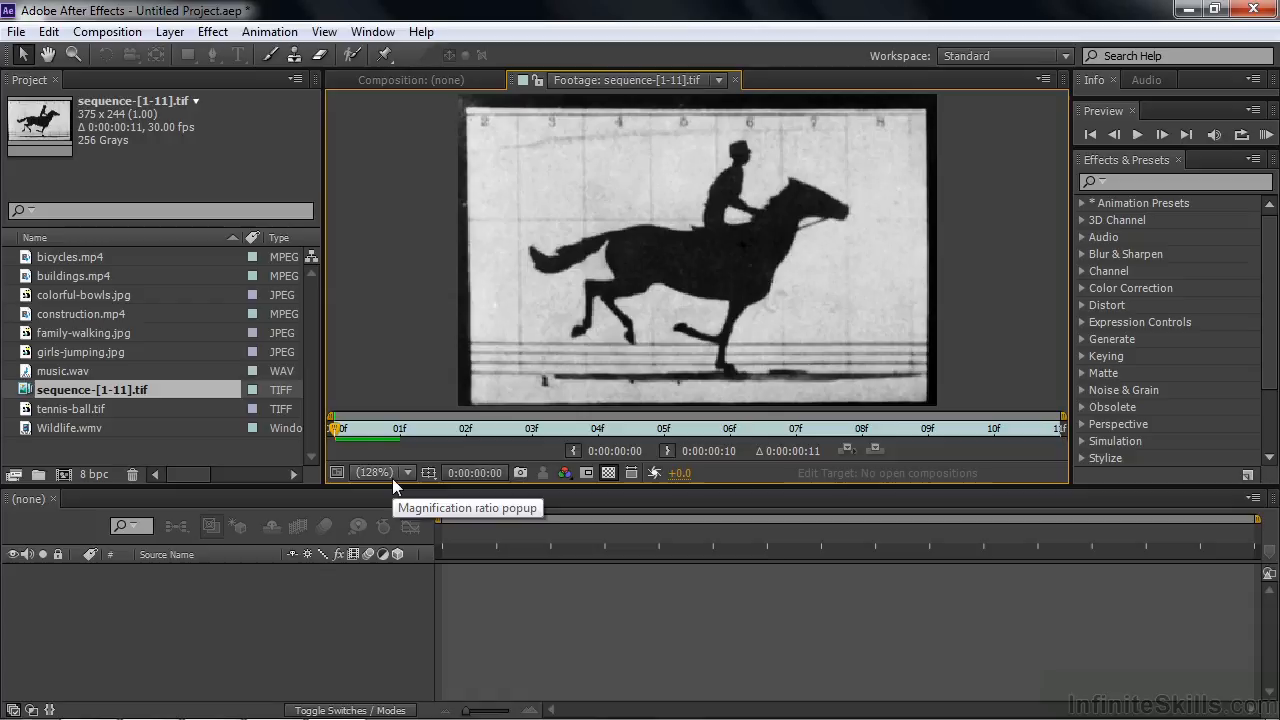
pyautogui.press('space')
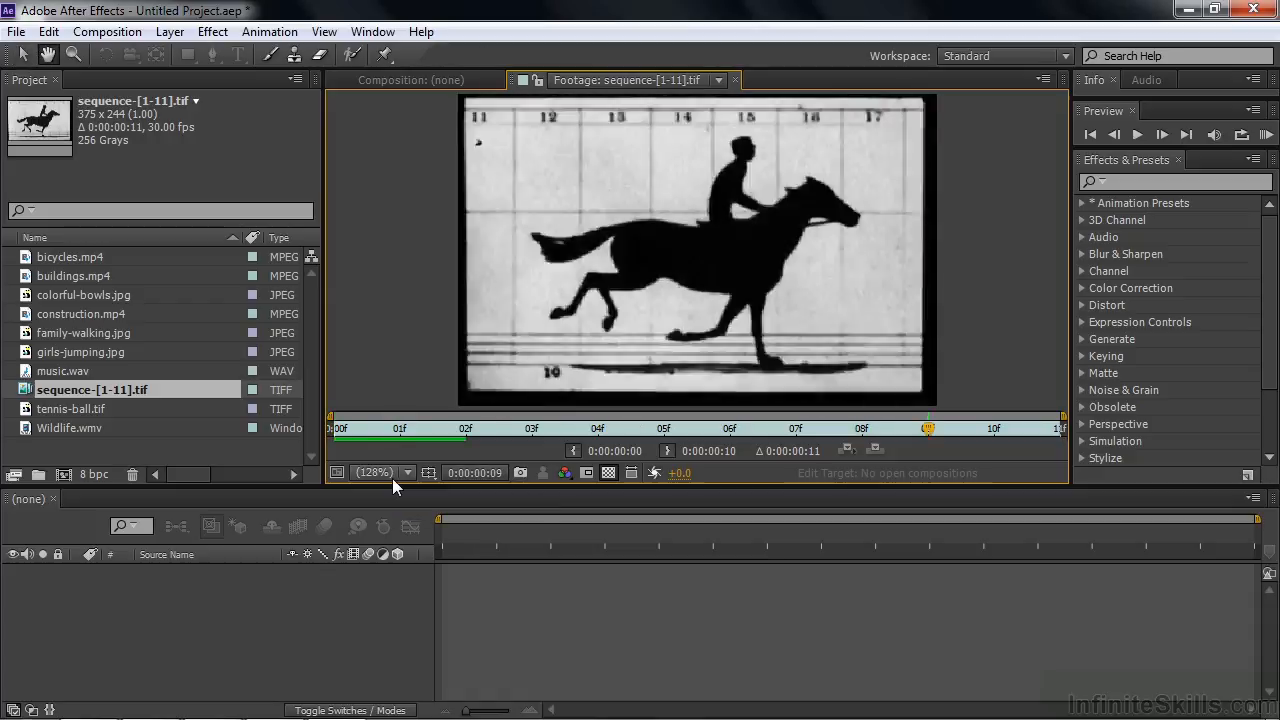